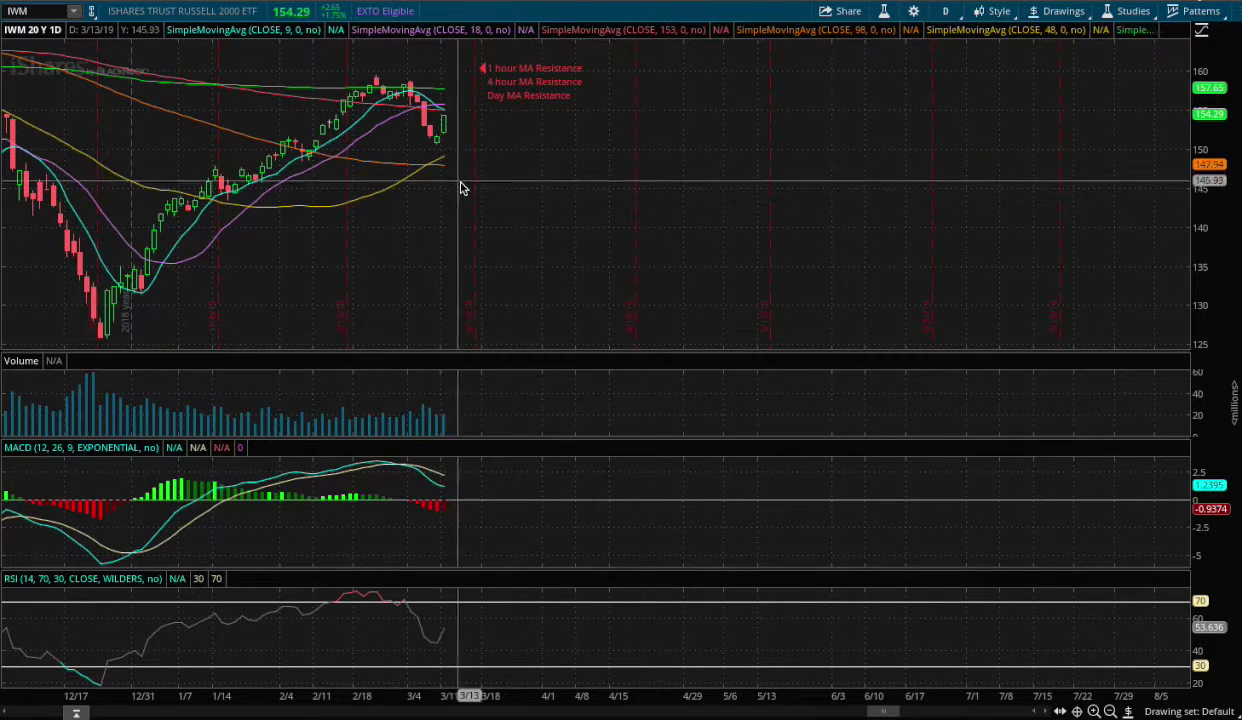
Step: Scroll the IWM 20-year daily chart back to earlier dates and bring up the timeframe list
{"action": "scroll", "coordinate": [437, 221], "scroll_direction": "up", "scroll_amount": 2}
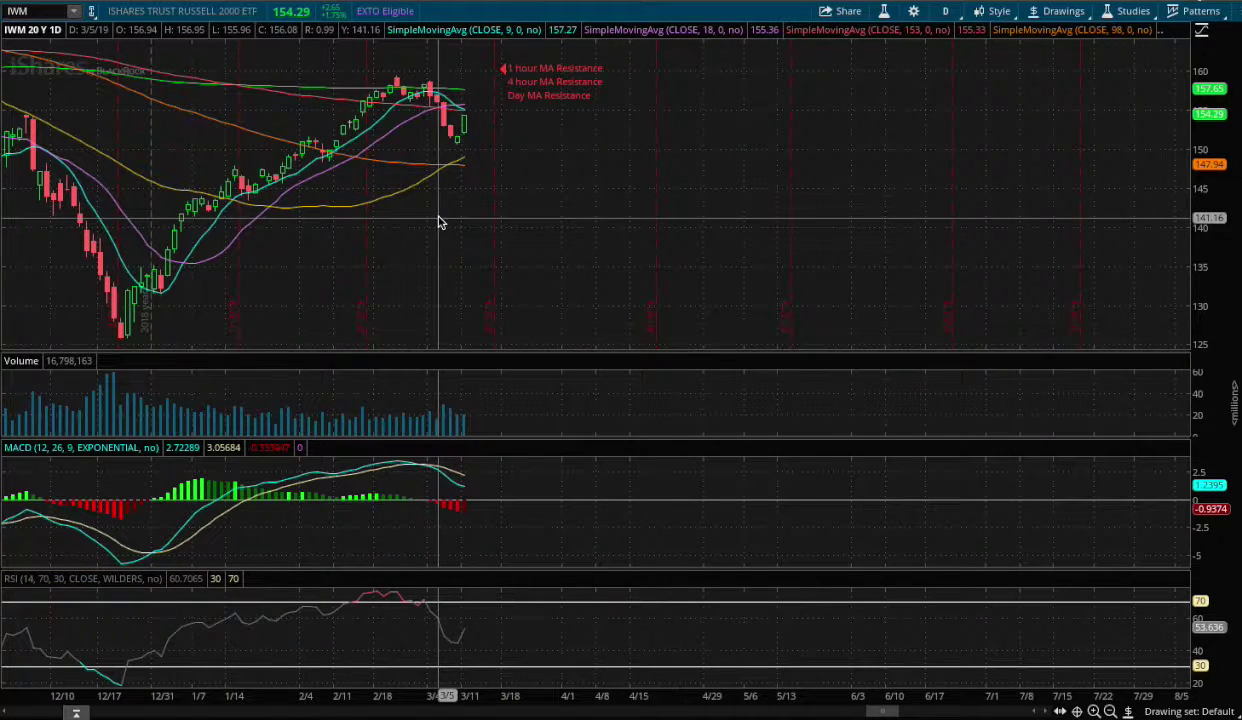
{"action": "scroll", "coordinate": [447, 222], "scroll_direction": "up", "scroll_amount": 4}
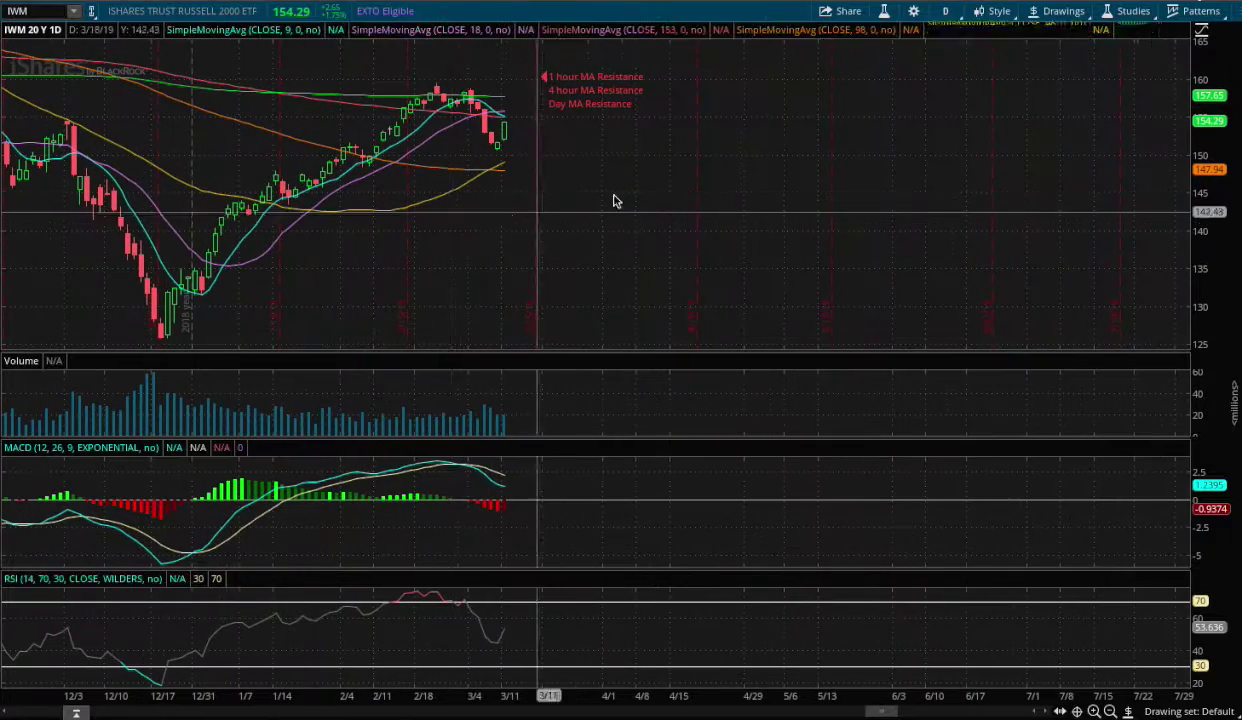
{"action": "left_click", "coordinate": [947, 12]}
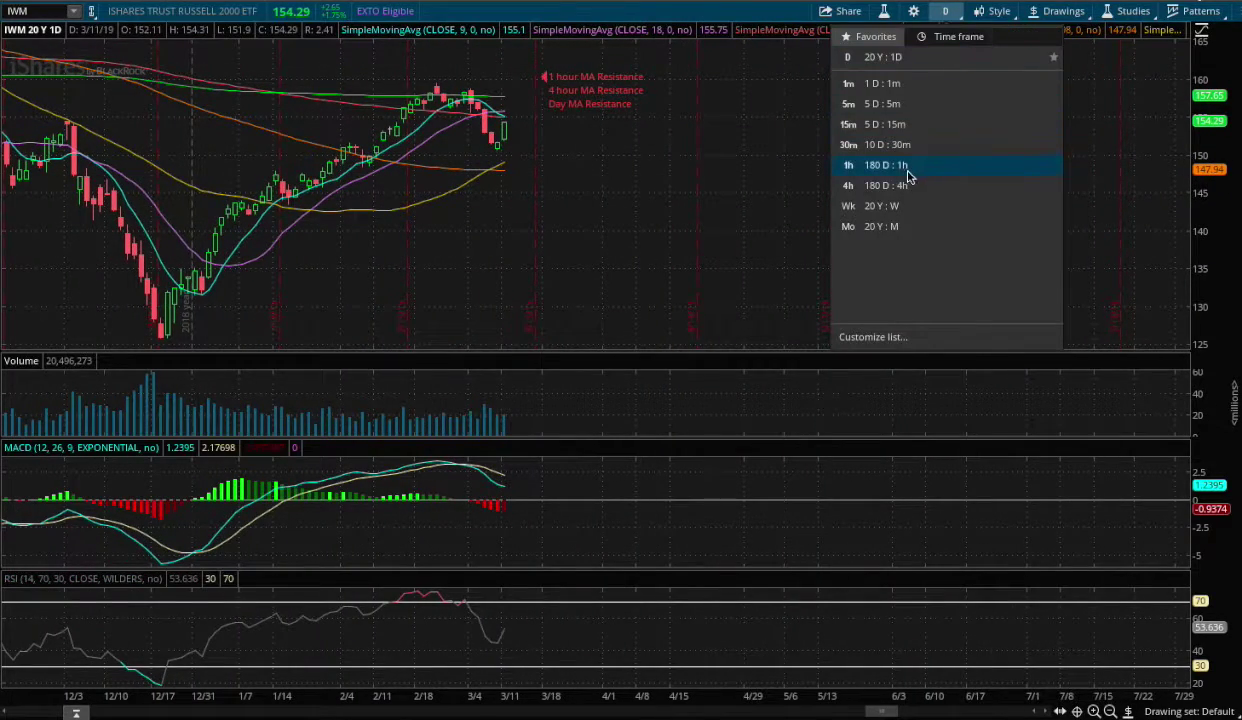
Step: Switch IWM to 1h 180 D, mark a red horizontal level near 155.81, then switch to 4h 180 D
{"action": "left_click", "coordinate": [886, 166]}
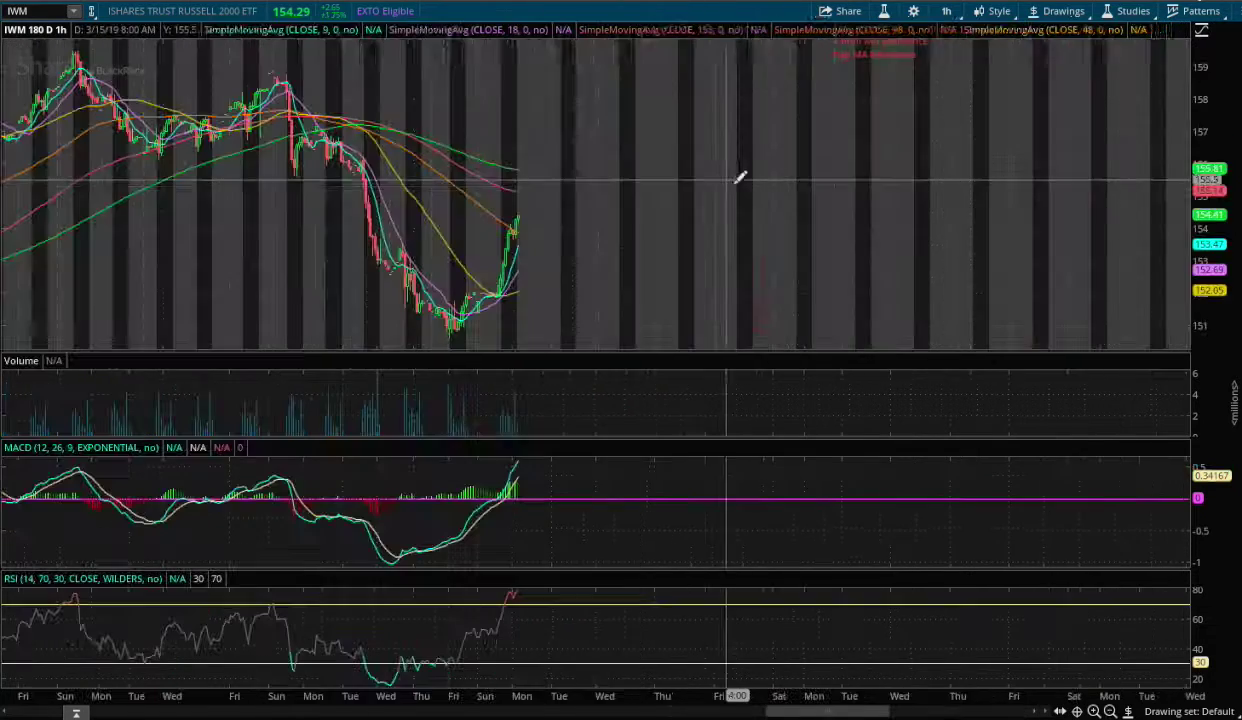
{"action": "mouse_move", "coordinate": [1127, 711]}
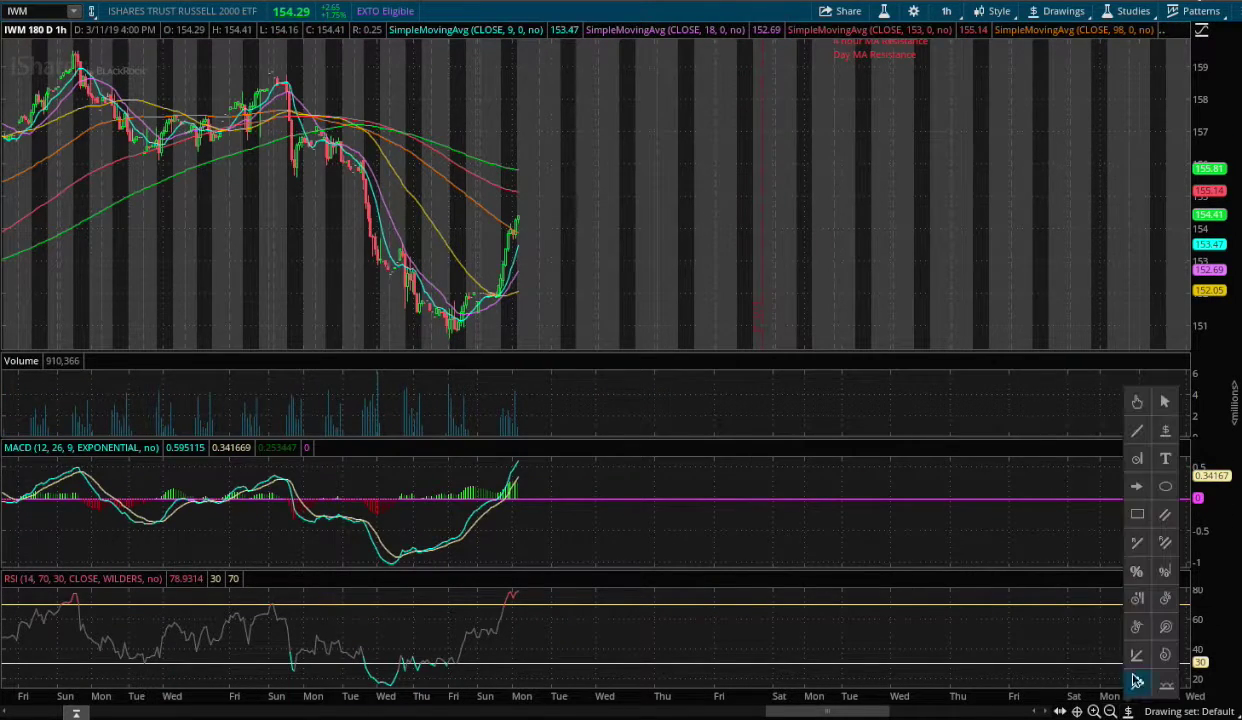
{"action": "left_click", "coordinate": [1165, 432]}
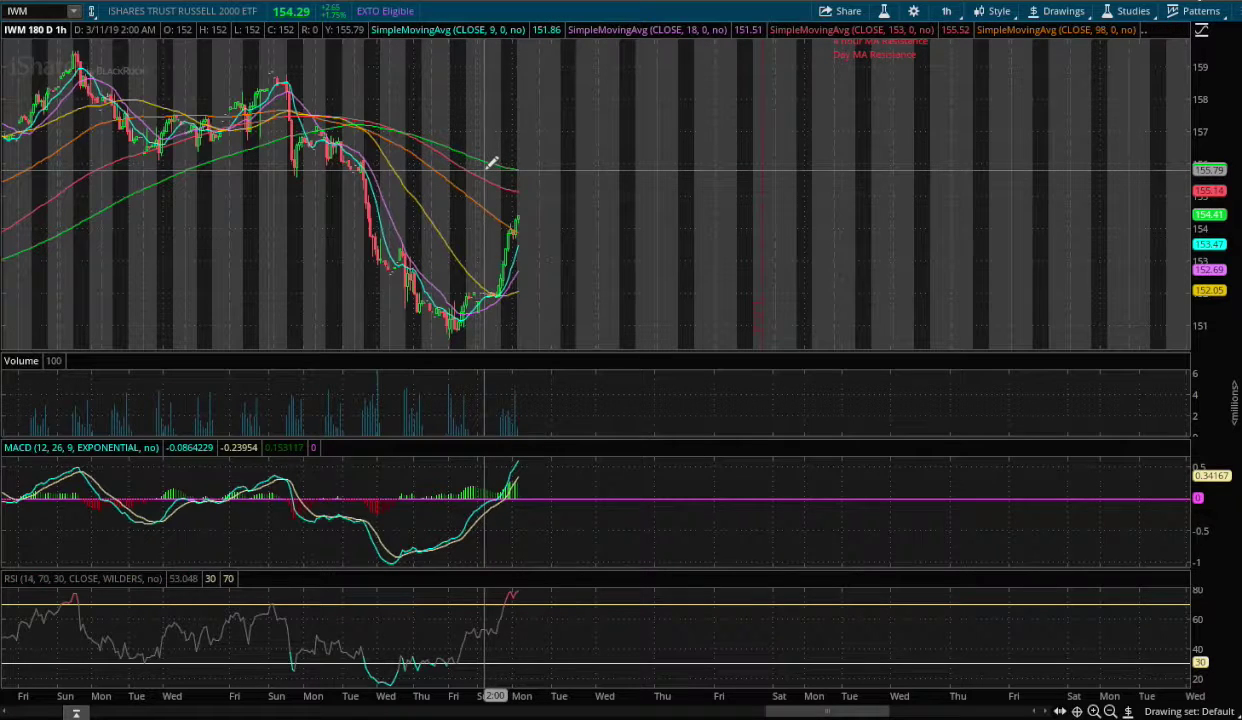
{"action": "left_click", "coordinate": [400, 170]}
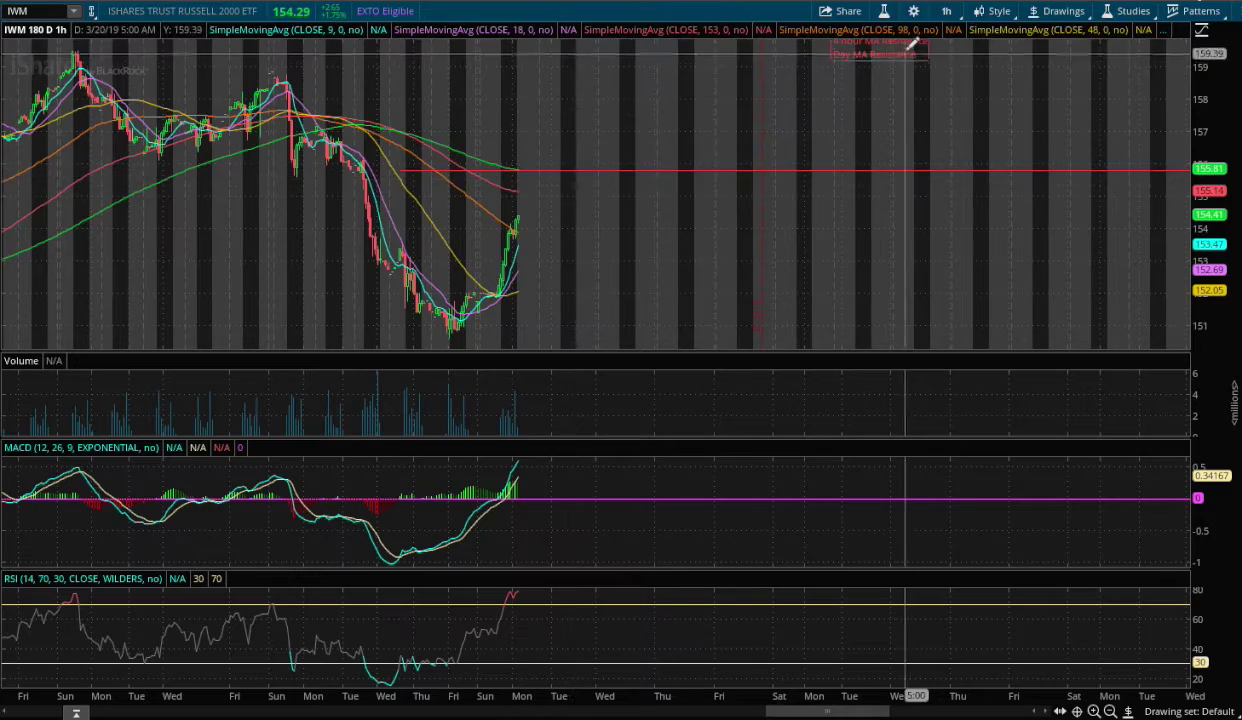
{"action": "left_click", "coordinate": [946, 11]}
{"action": "left_click", "coordinate": [879, 165]}
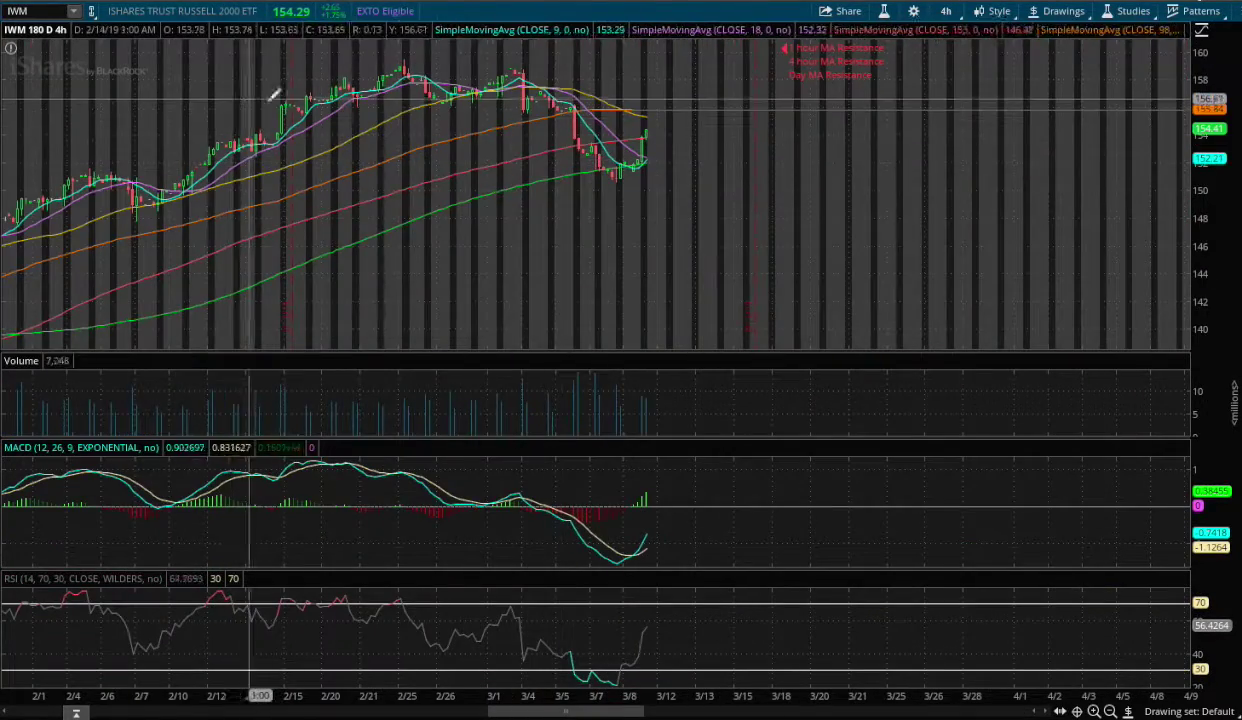
Step: Zoom into the 4-hour candles, then switch IWM back to the D 20 Y : 1D timeframe
{"action": "scroll", "coordinate": [405, 128], "scroll_direction": "up", "scroll_amount": 3}
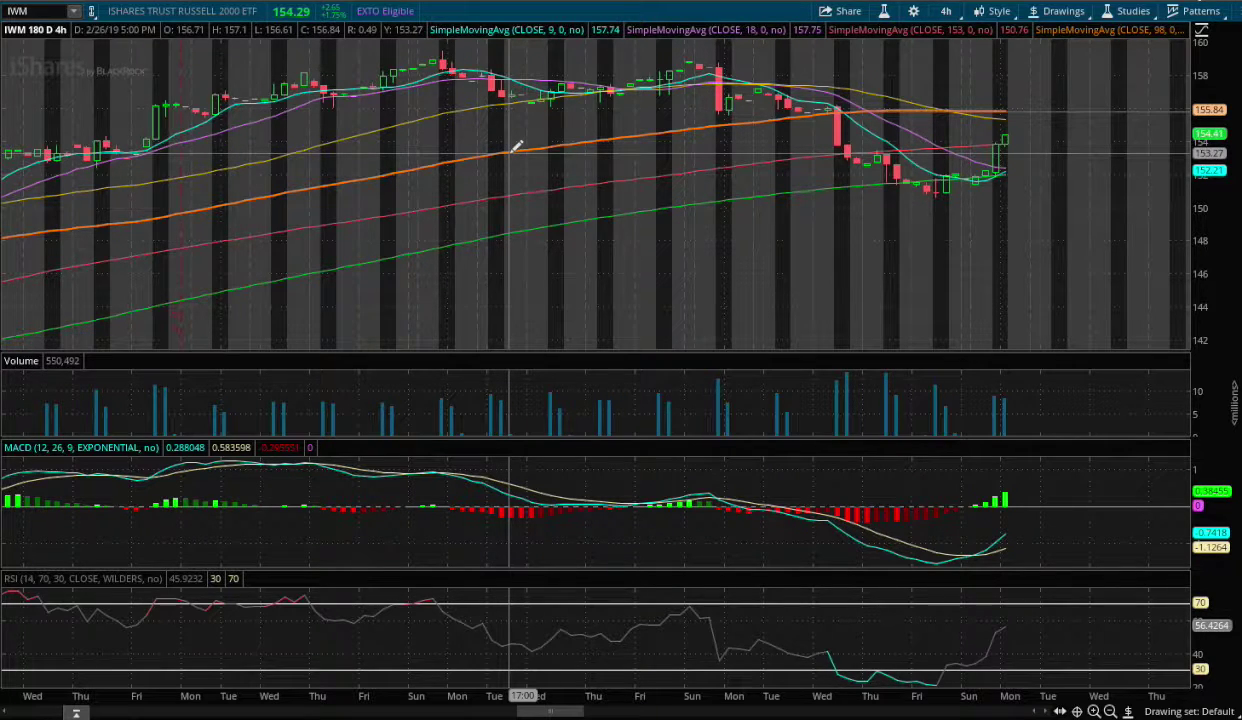
{"action": "scroll", "coordinate": [712, 197], "scroll_direction": "down", "scroll_amount": 2}
{"action": "left_click", "coordinate": [946, 14]}
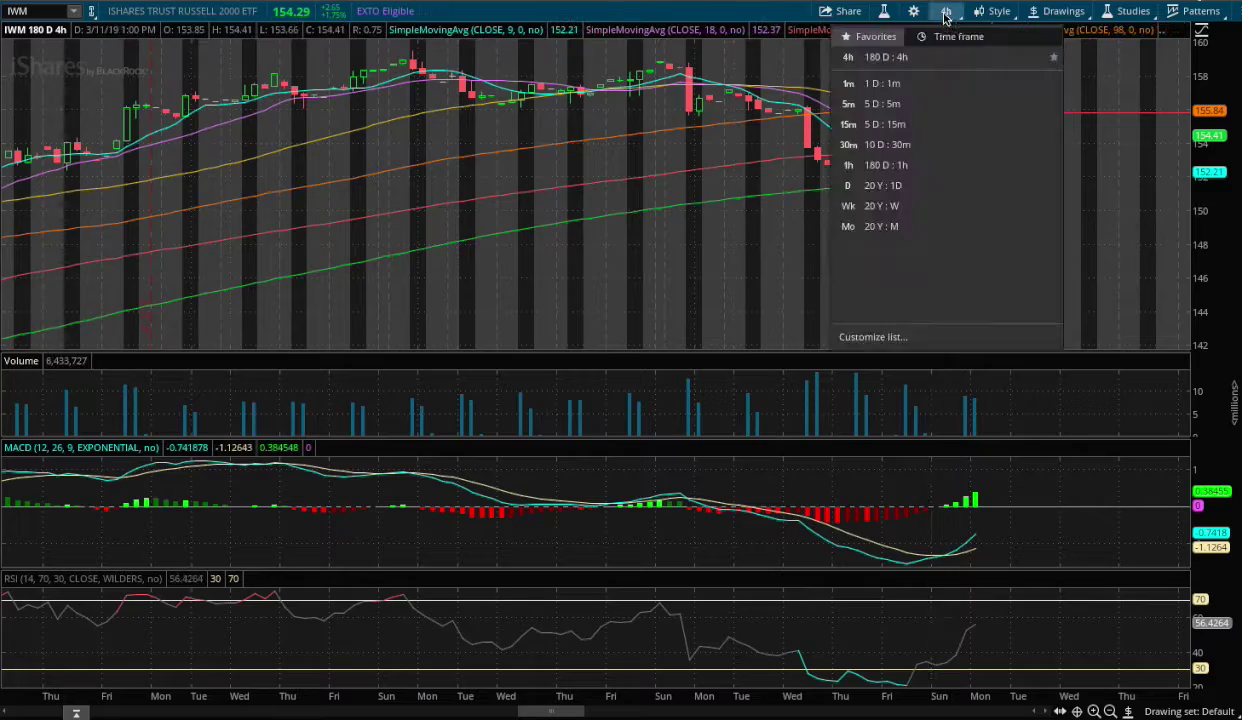
{"action": "left_click", "coordinate": [901, 187]}
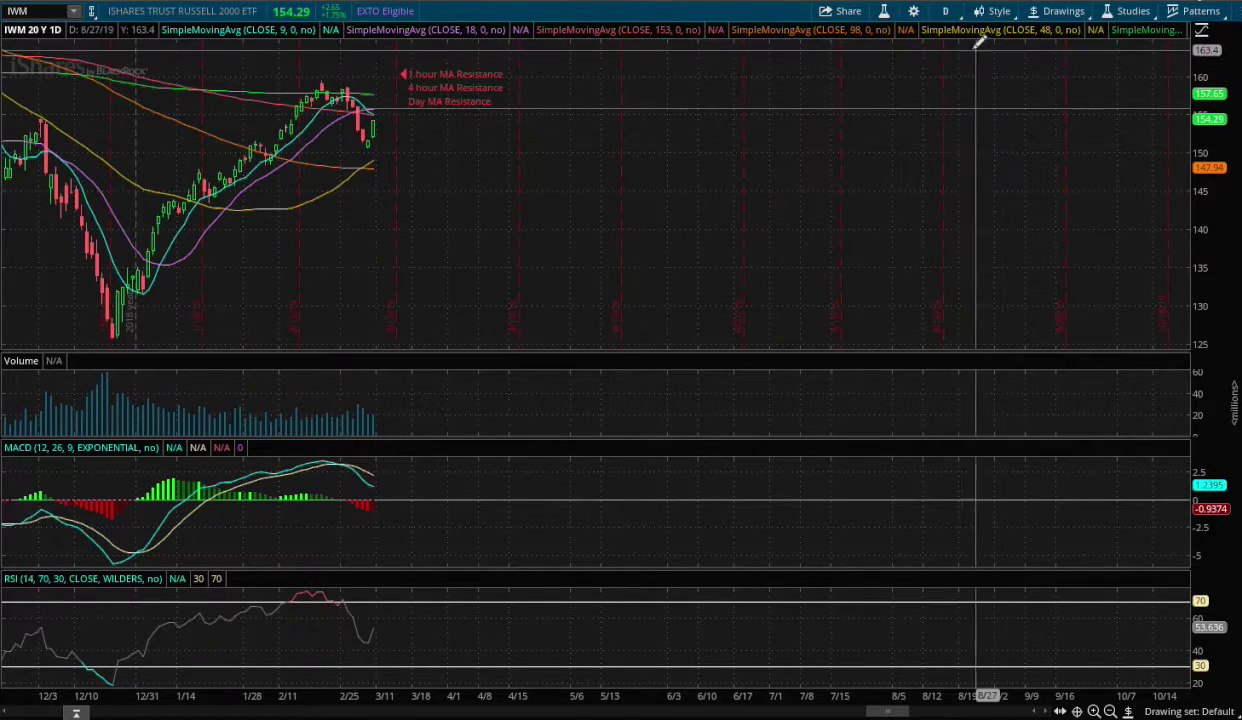
Step: Draw a short red trendline from the latest IWM daily candles rising toward the 155.7 level
{"action": "left_click", "coordinate": [945, 11]}
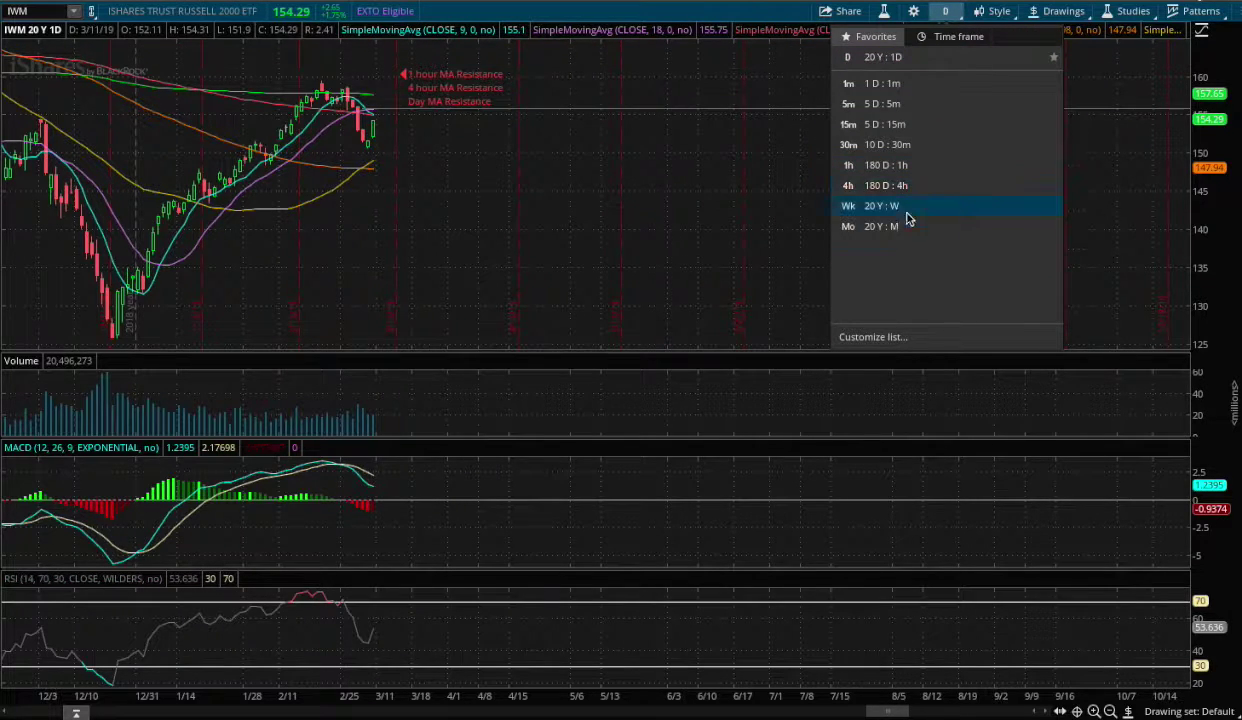
{"action": "left_click", "coordinate": [362, 105]}
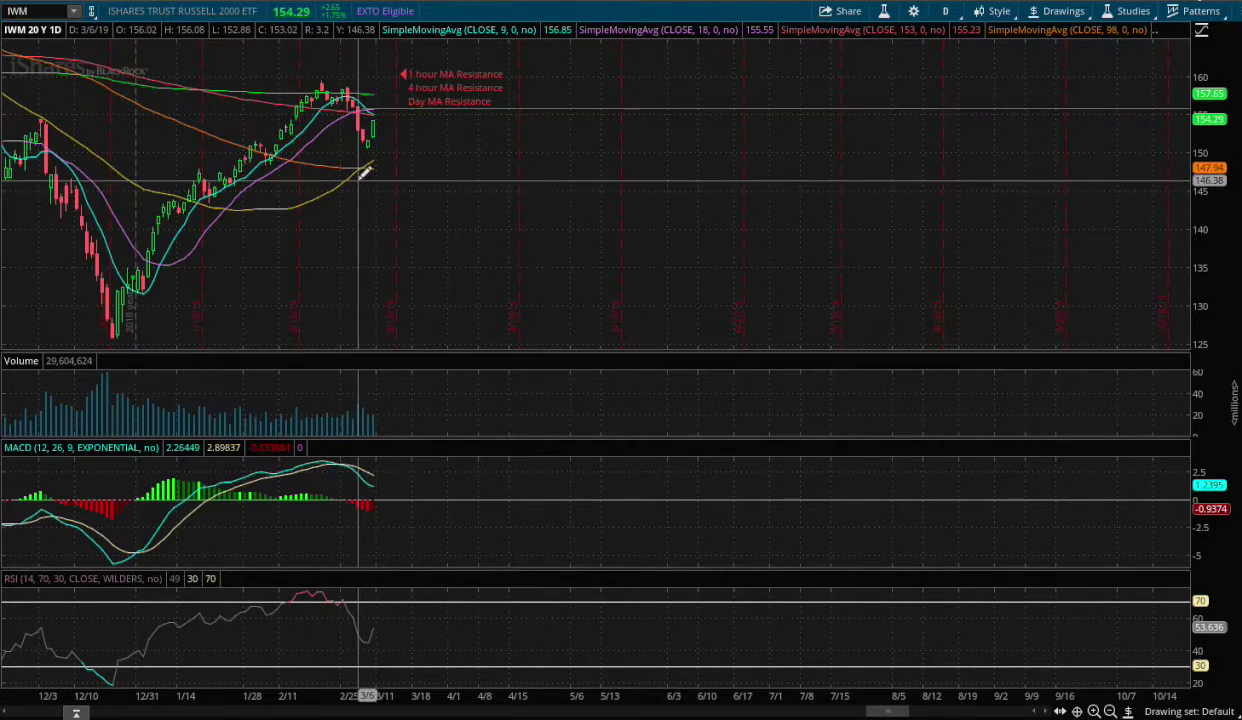
{"action": "scroll", "coordinate": [365, 172], "scroll_direction": "up", "scroll_amount": 5}
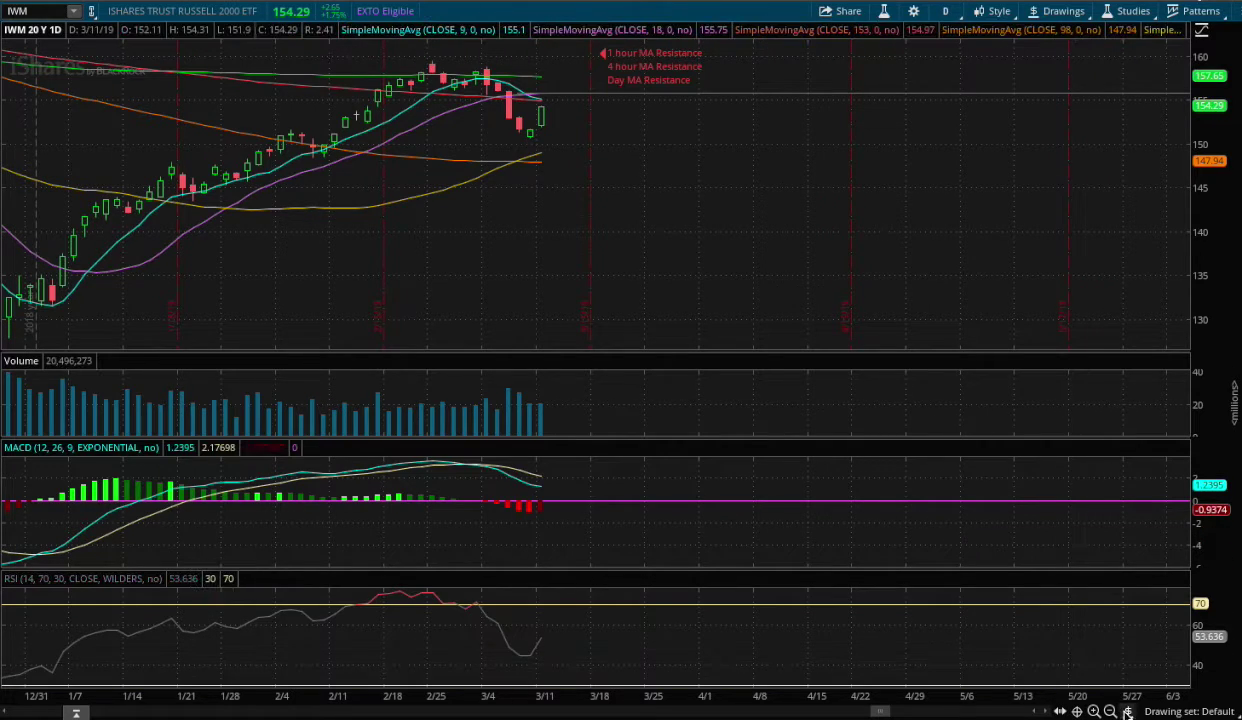
{"action": "left_click", "coordinate": [1127, 711]}
{"action": "left_click", "coordinate": [1141, 435]}
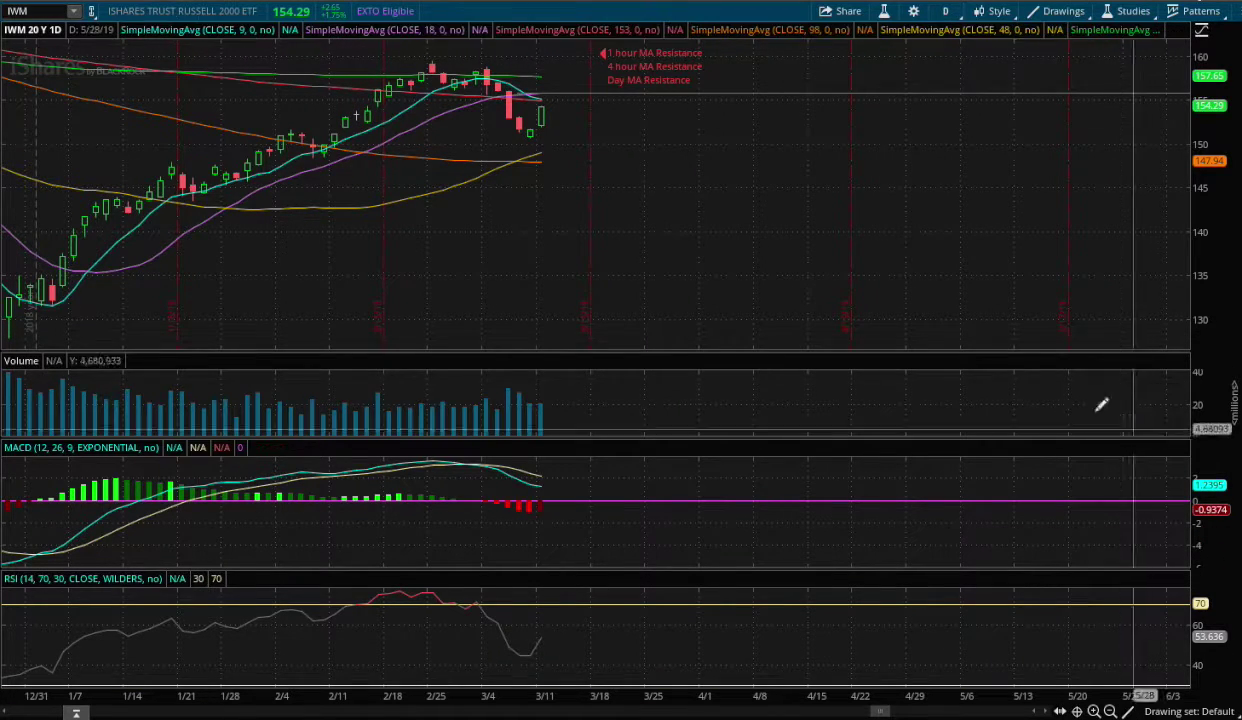
{"action": "left_click", "coordinate": [543, 104]}
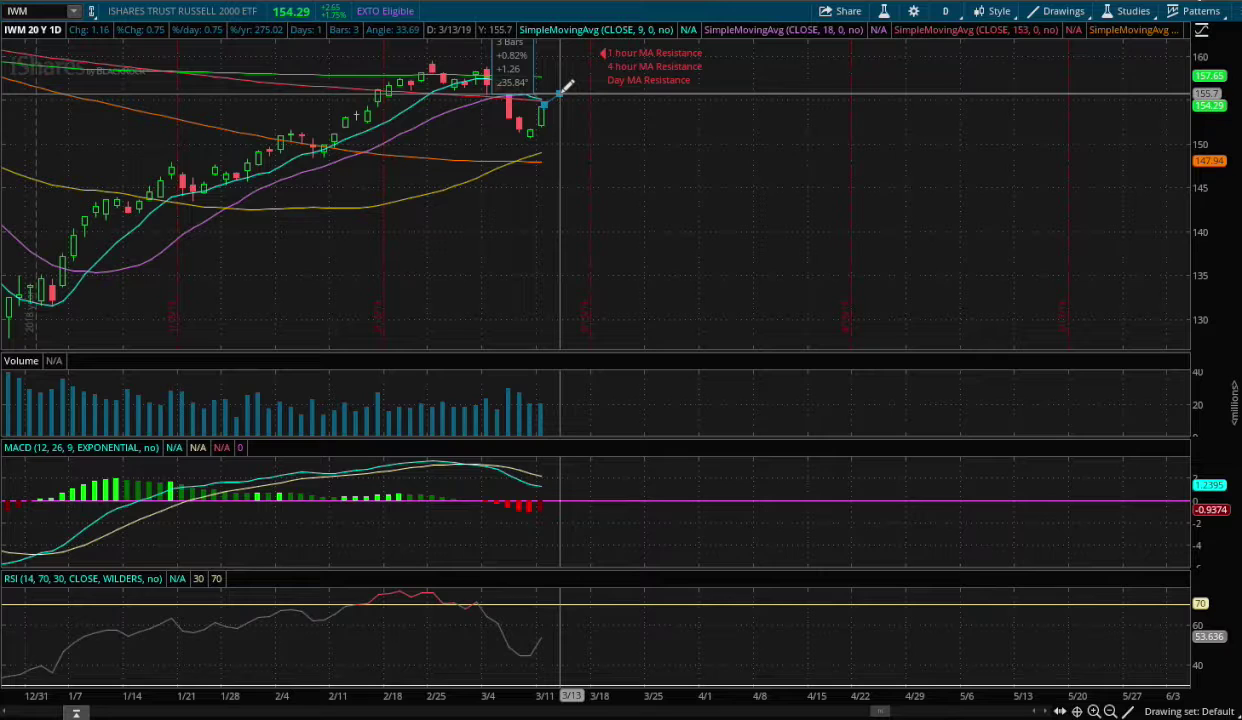
{"action": "left_click", "coordinate": [558, 96]}
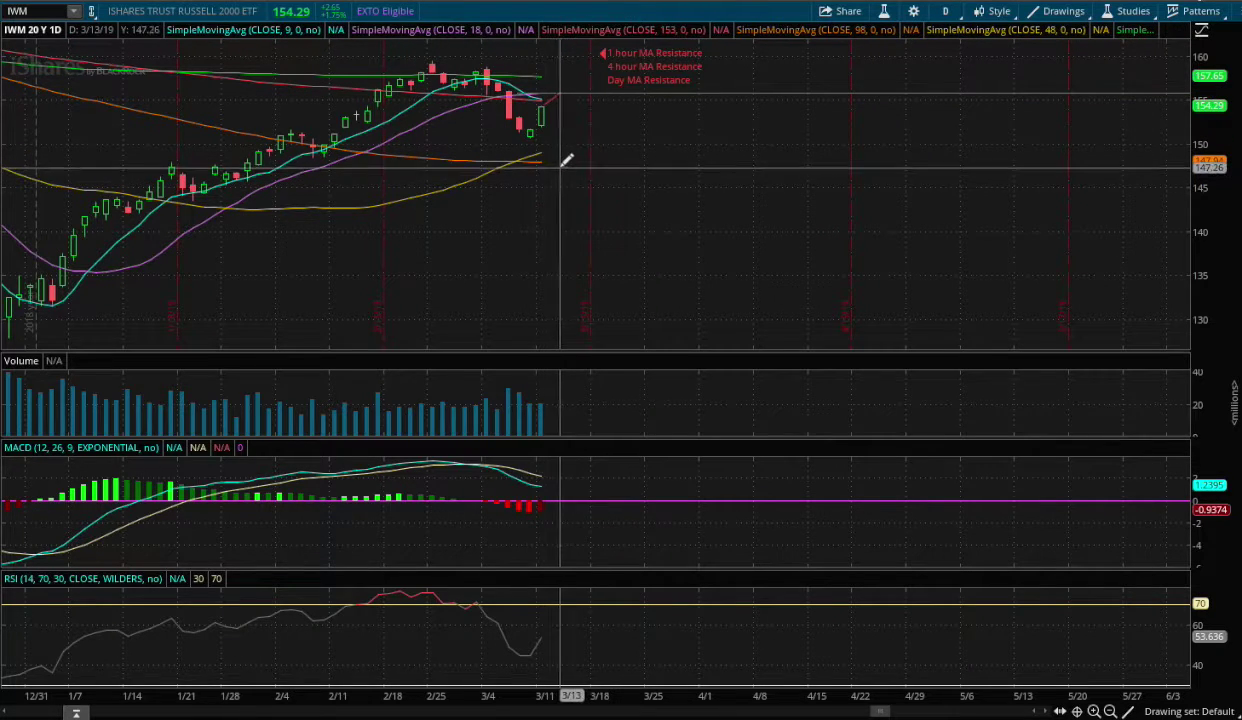
{"action": "left_click", "coordinate": [1112, 710]}
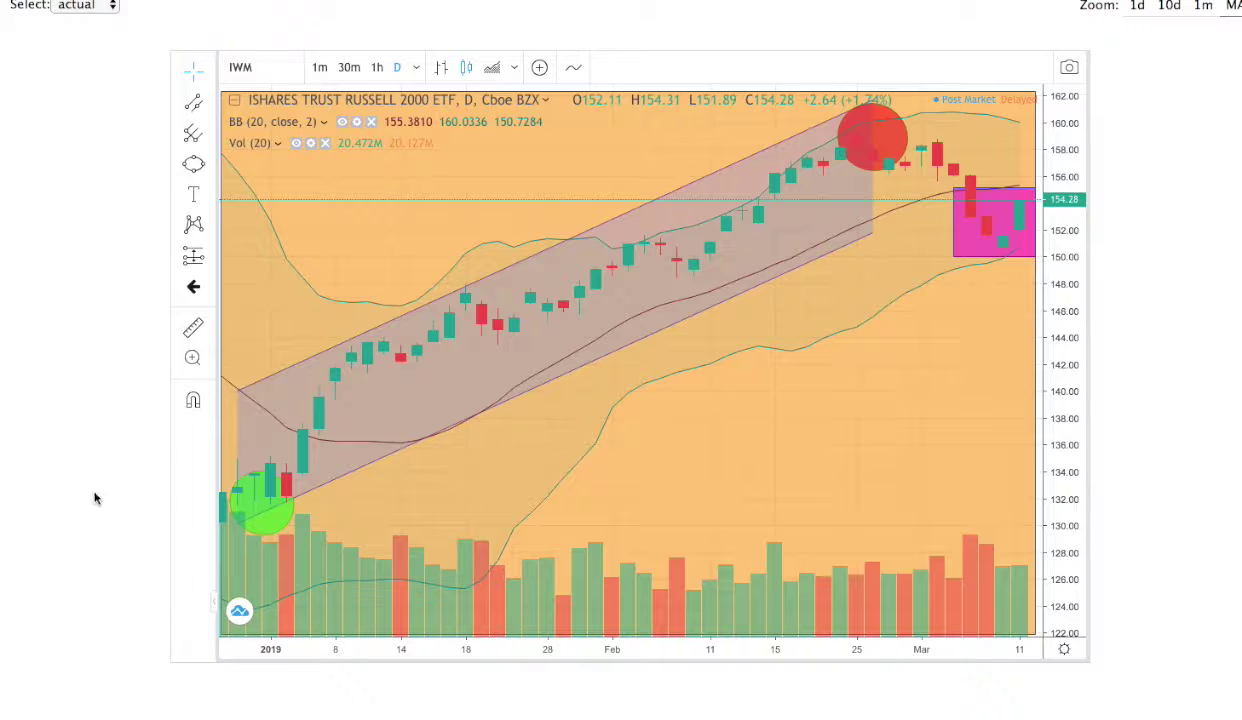
Step: Scroll past the marked 2019 chart until the Jul–Oct 2009 IWM chart is fully visible
{"action": "scroll", "coordinate": [95, 498], "scroll_direction": "down", "scroll_amount": 1}
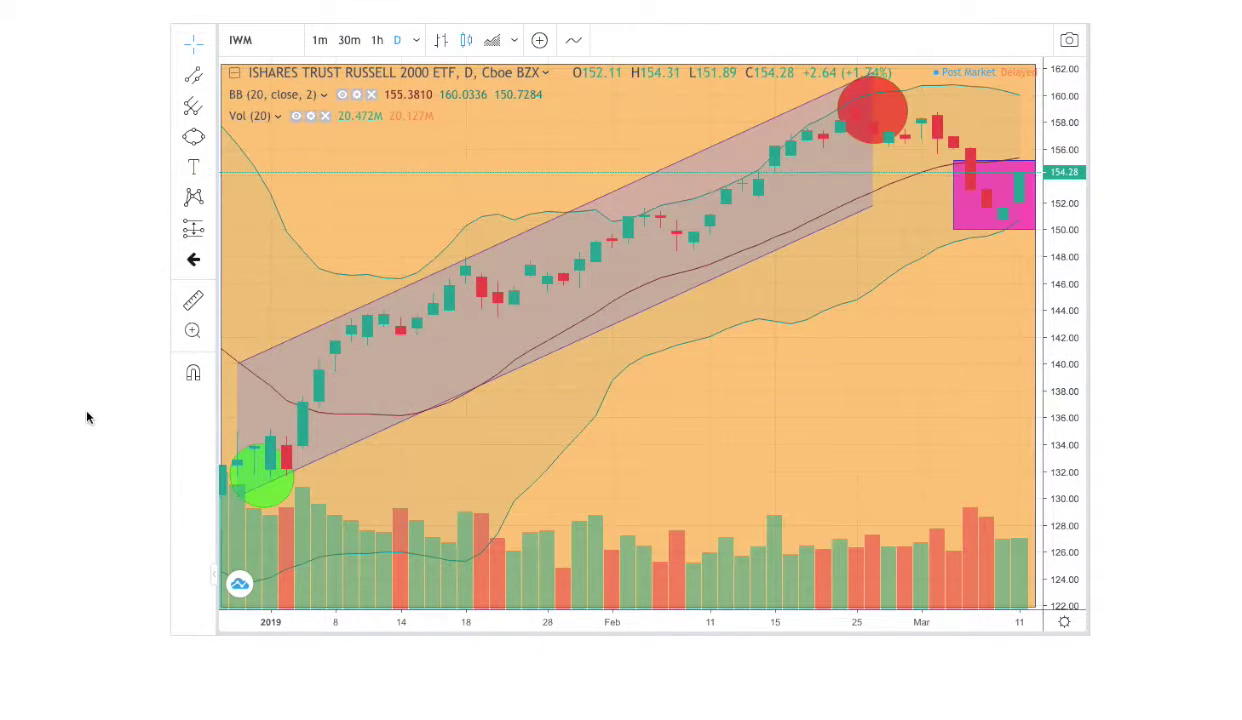
{"action": "scroll", "coordinate": [87, 417], "scroll_direction": "down", "scroll_amount": 6}
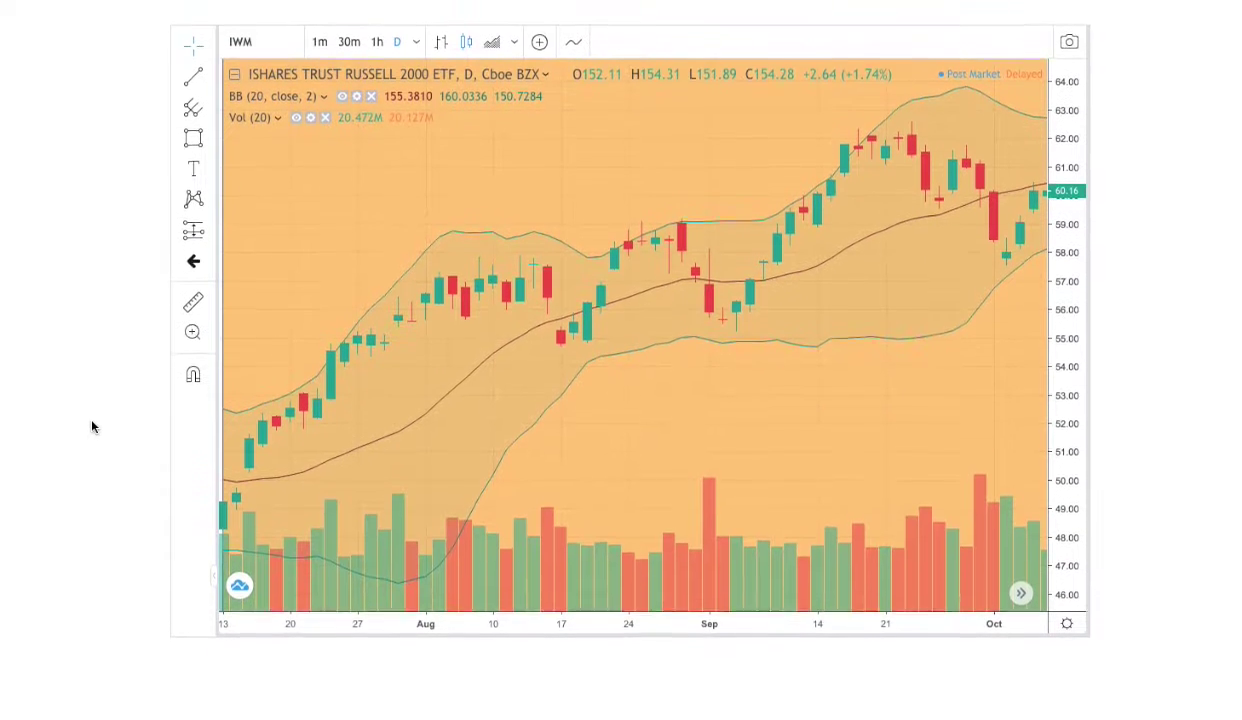
{"action": "scroll", "coordinate": [91, 427], "scroll_direction": "up", "scroll_amount": 2}
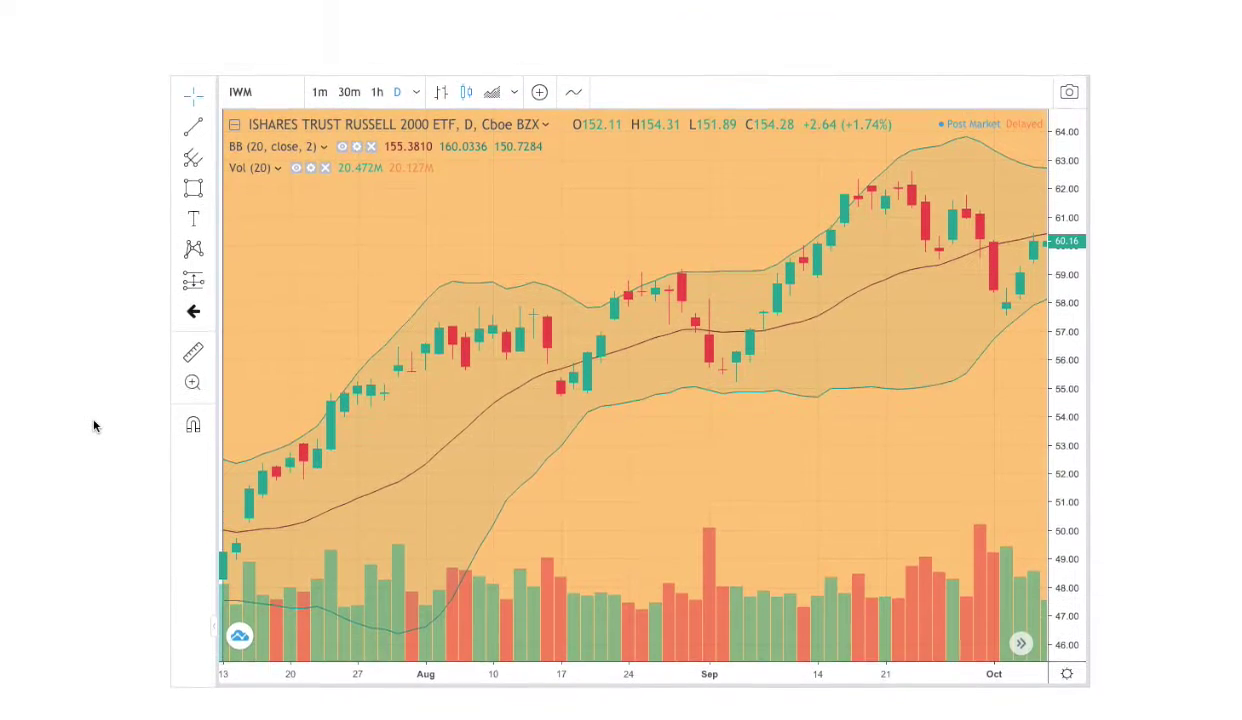
{"action": "scroll", "coordinate": [92, 425], "scroll_direction": "up", "scroll_amount": 1}
{"action": "scroll", "coordinate": [92, 425], "scroll_direction": "down", "scroll_amount": 1}
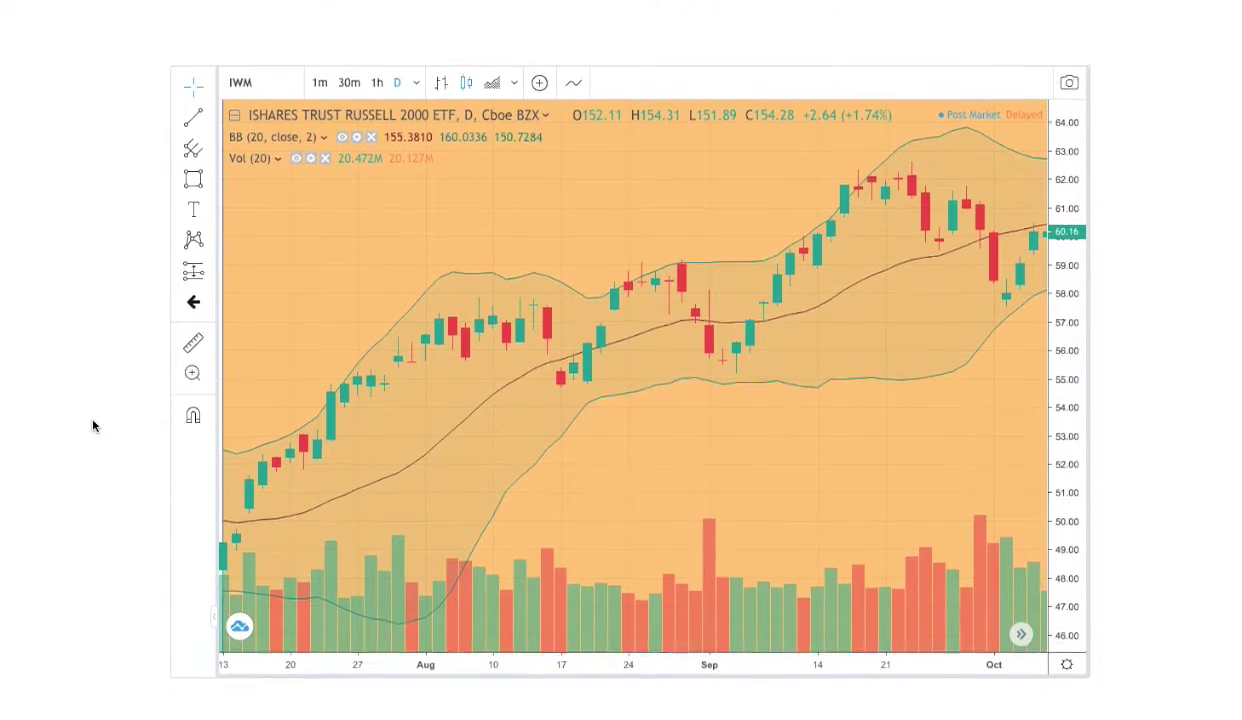
{"action": "scroll", "coordinate": [92, 426], "scroll_direction": "up", "scroll_amount": 6}
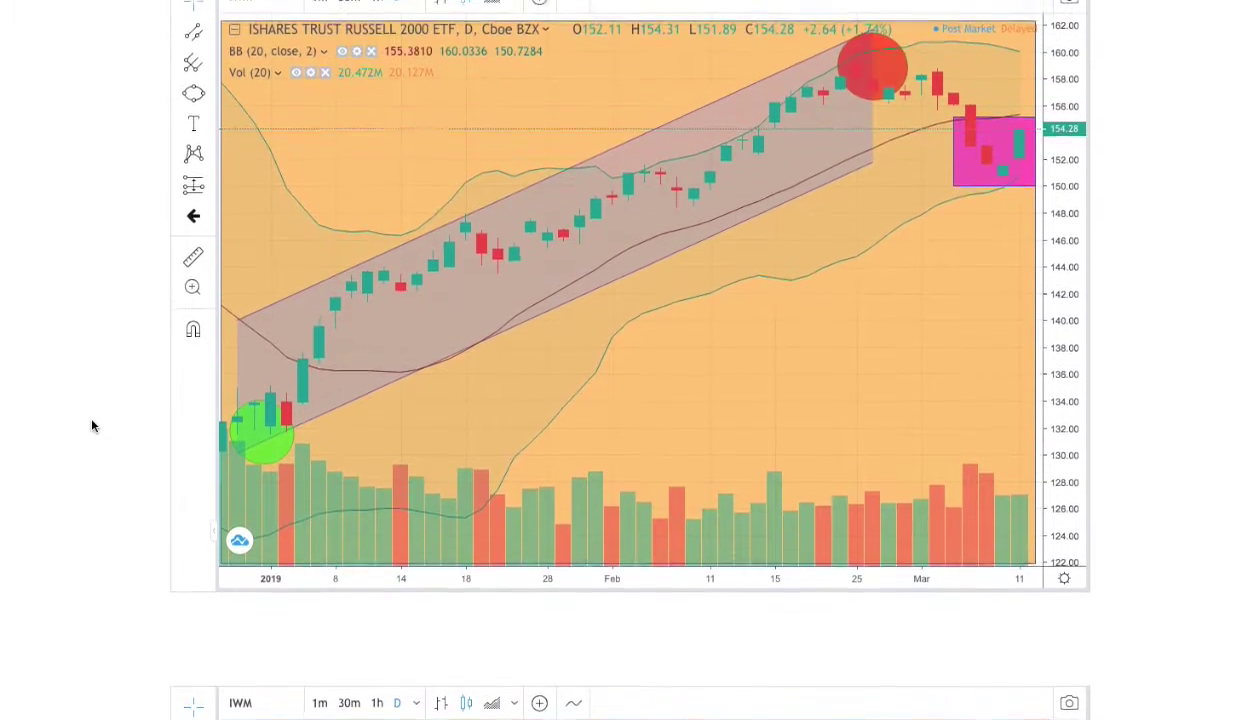
{"action": "scroll", "coordinate": [92, 426], "scroll_direction": "up", "scroll_amount": 1}
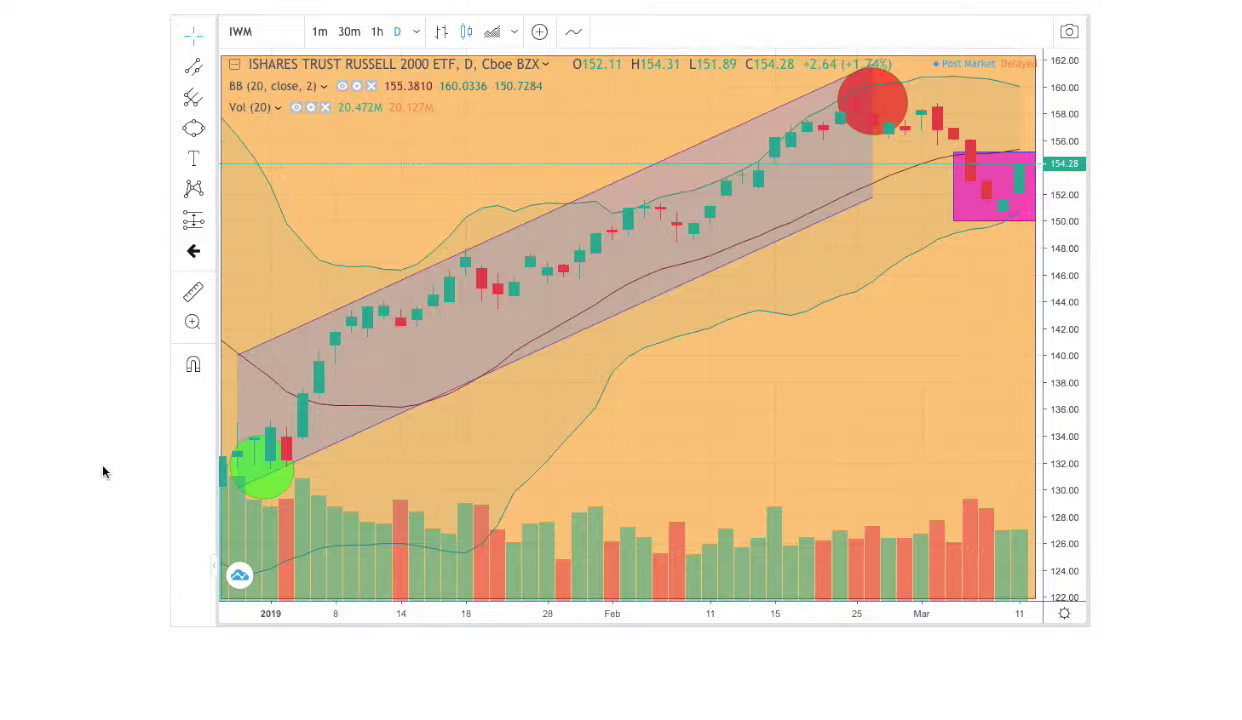
{"action": "scroll", "coordinate": [103, 472], "scroll_direction": "down", "scroll_amount": 1}
{"action": "scroll", "coordinate": [122, 435], "scroll_direction": "up", "scroll_amount": 1}
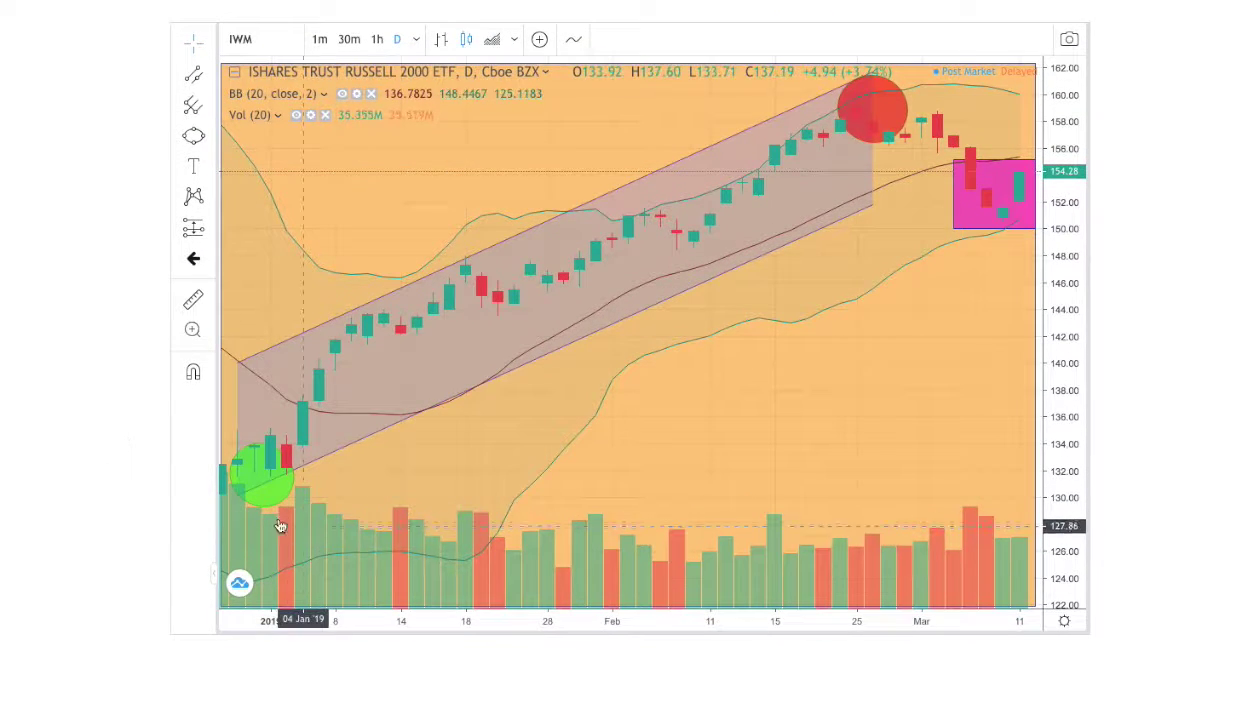
{"action": "scroll", "coordinate": [100, 497], "scroll_direction": "down", "scroll_amount": 7}
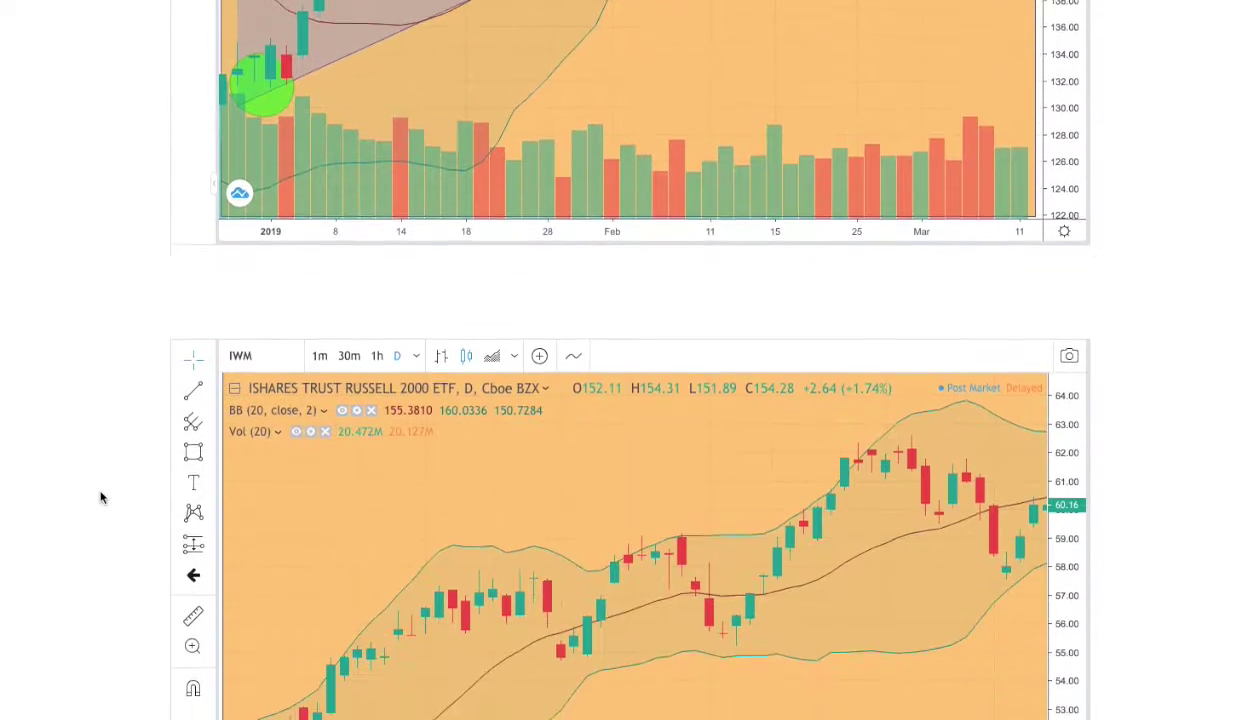
{"action": "scroll", "coordinate": [101, 497], "scroll_direction": "up", "scroll_amount": 1}
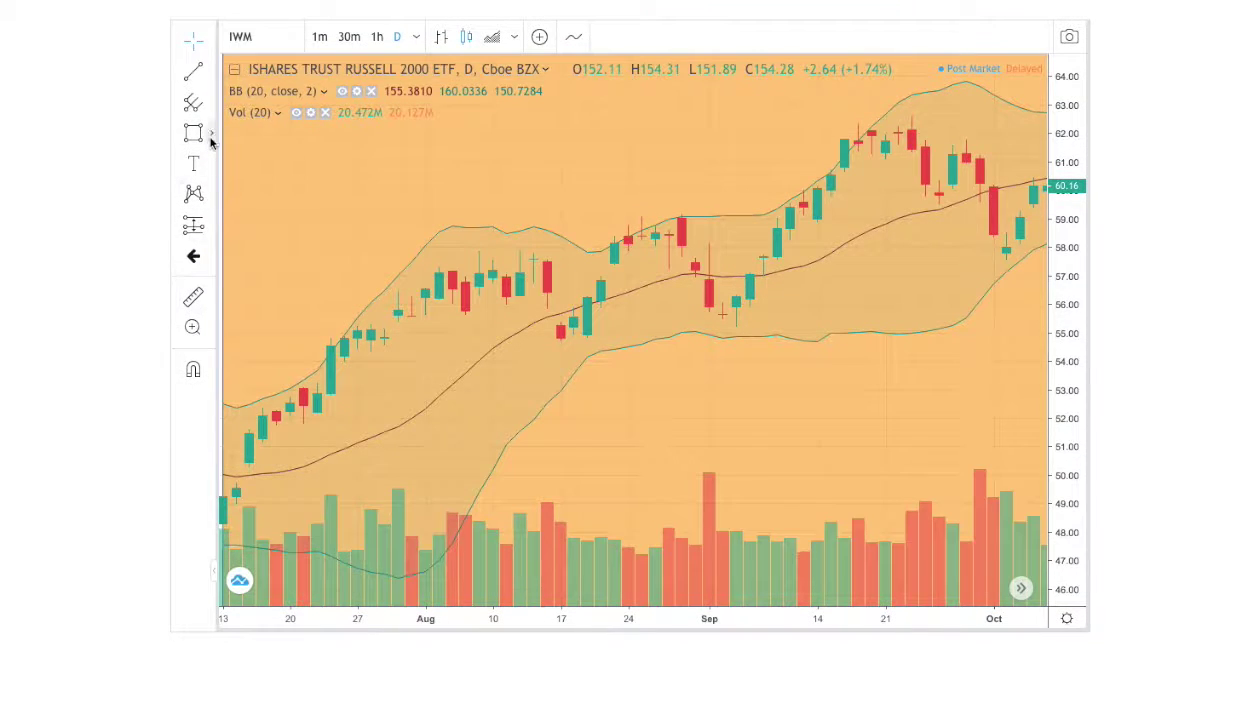
Step: Draw an ellipse over the mid-July 2009 low and give it a green fill
{"action": "left_click", "coordinate": [211, 136]}
{"action": "left_click", "coordinate": [250, 236]}
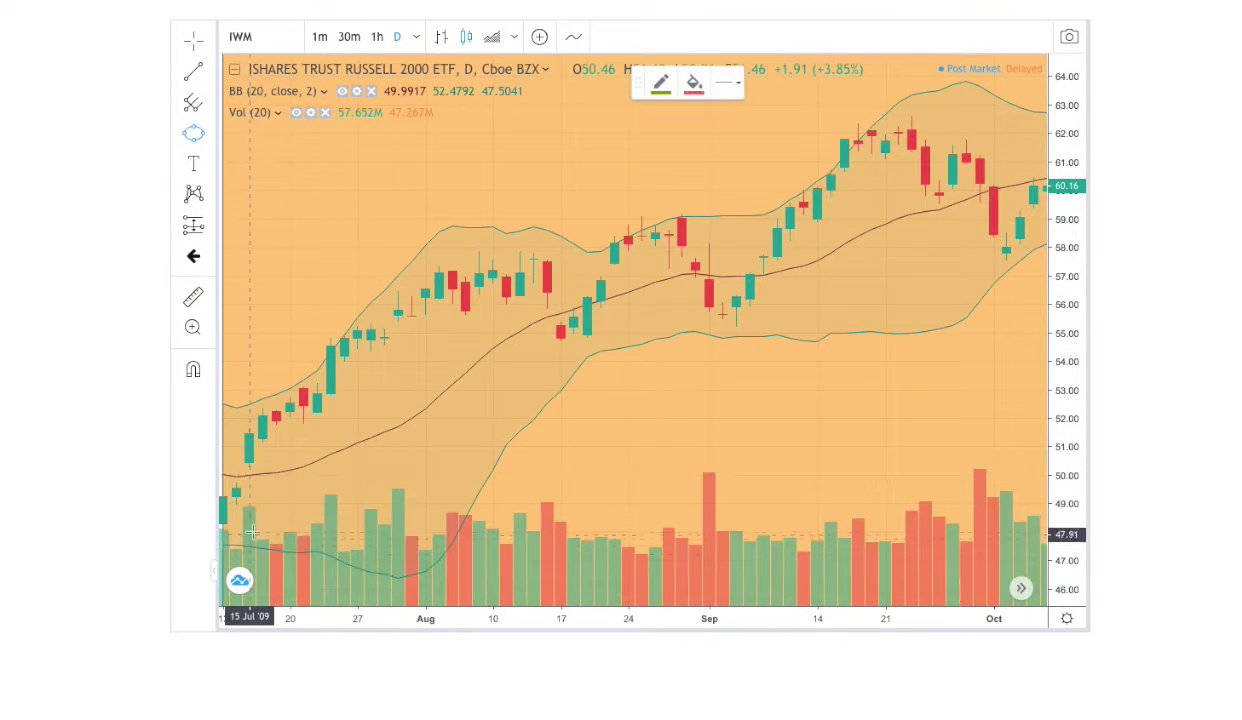
{"action": "left_click", "coordinate": [247, 530]}
{"action": "left_click", "coordinate": [220, 512]}
{"action": "left_click", "coordinate": [230, 540]}
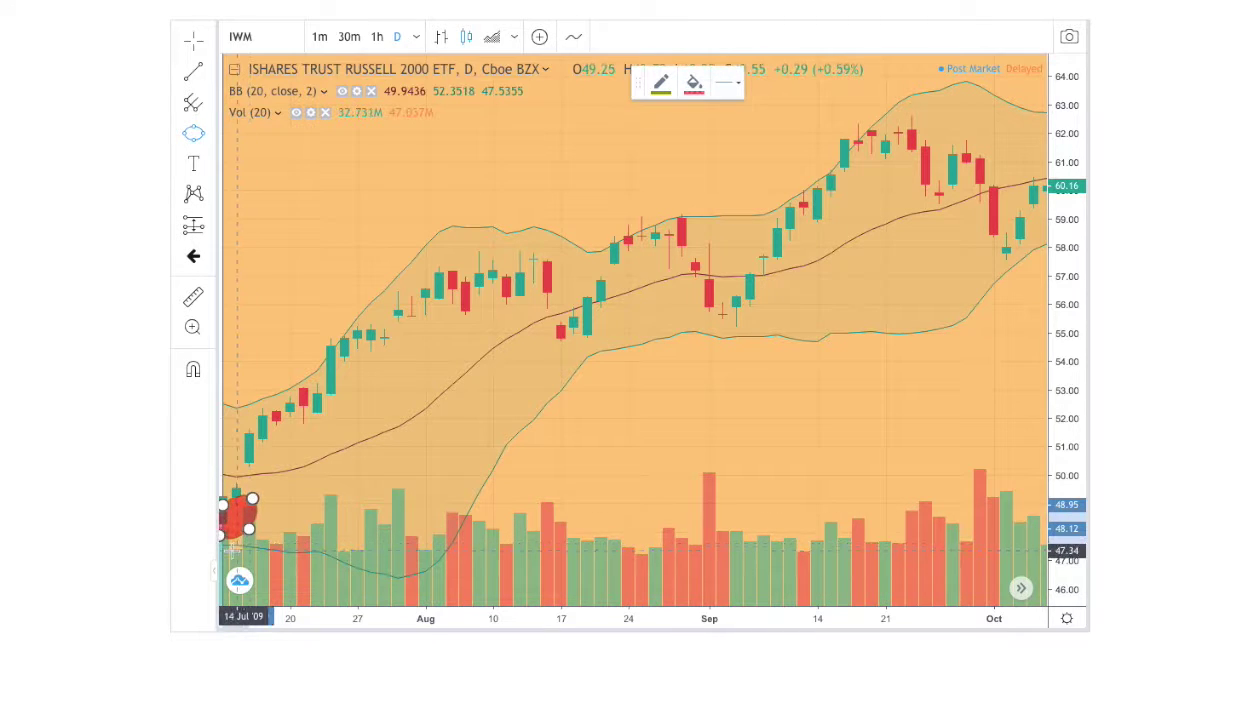
{"action": "left_click", "coordinate": [690, 86]}
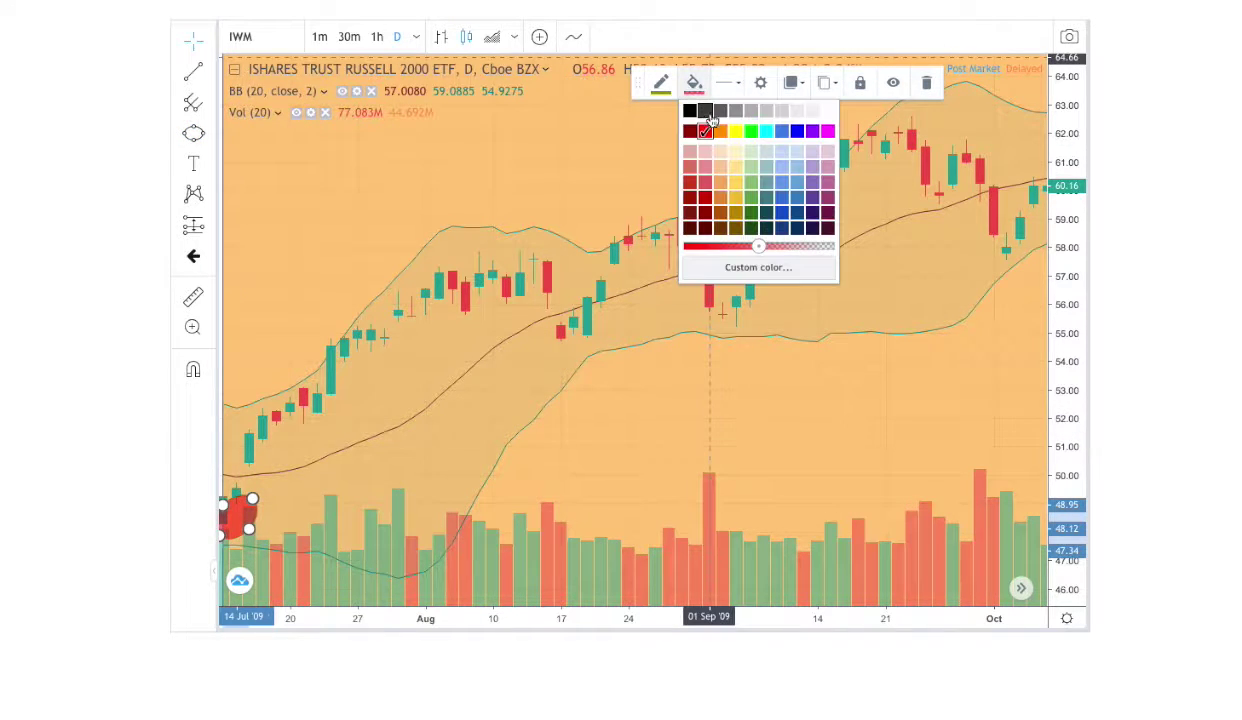
{"action": "left_click", "coordinate": [750, 131]}
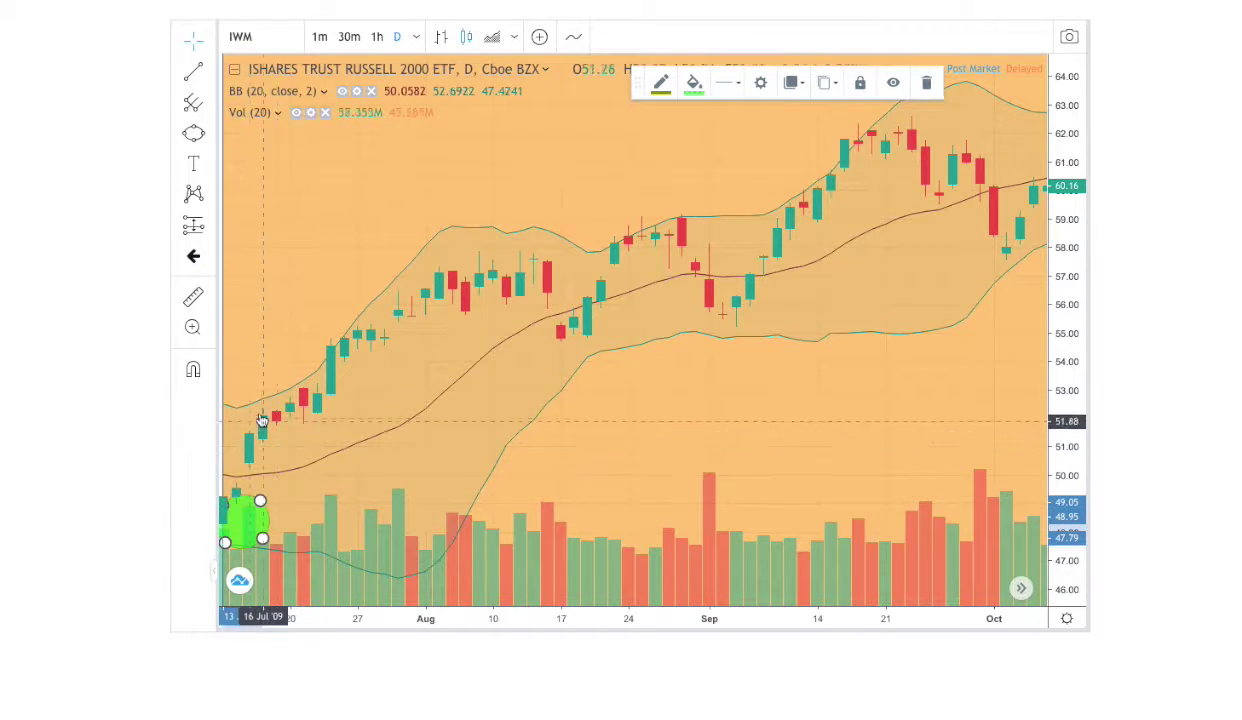
{"action": "left_click", "coordinate": [292, 490]}
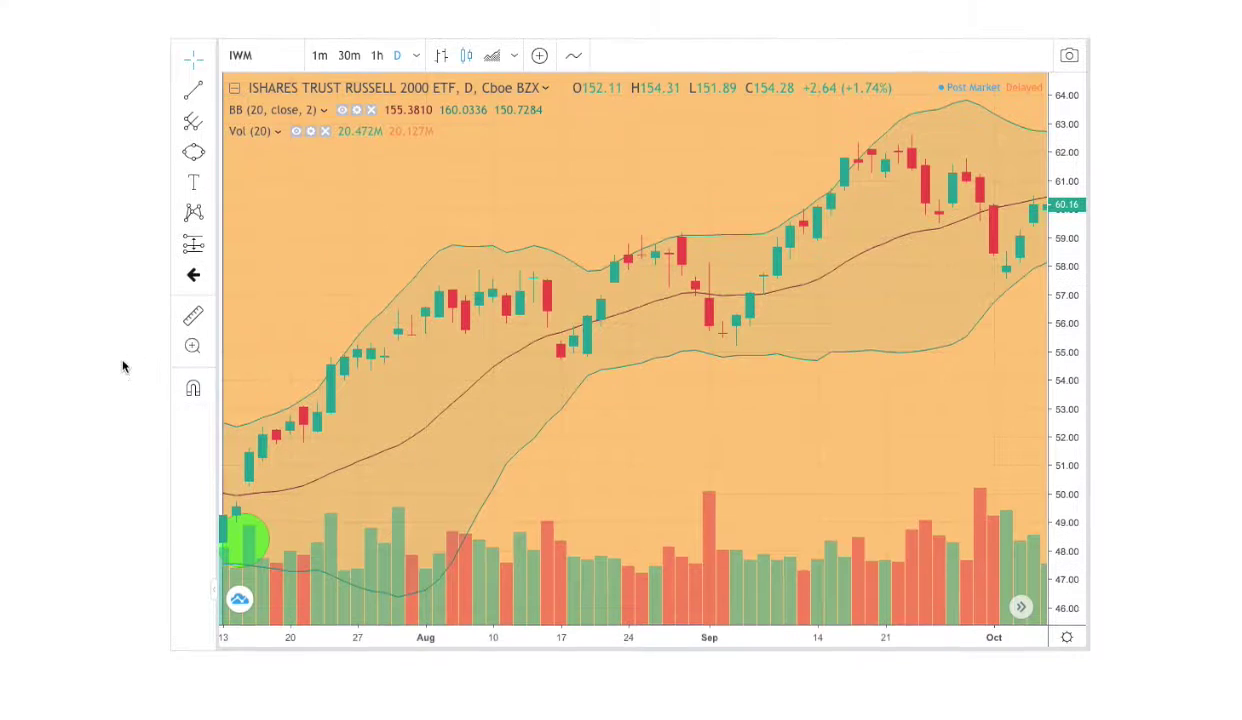
{"action": "left_click", "coordinate": [210, 110]}
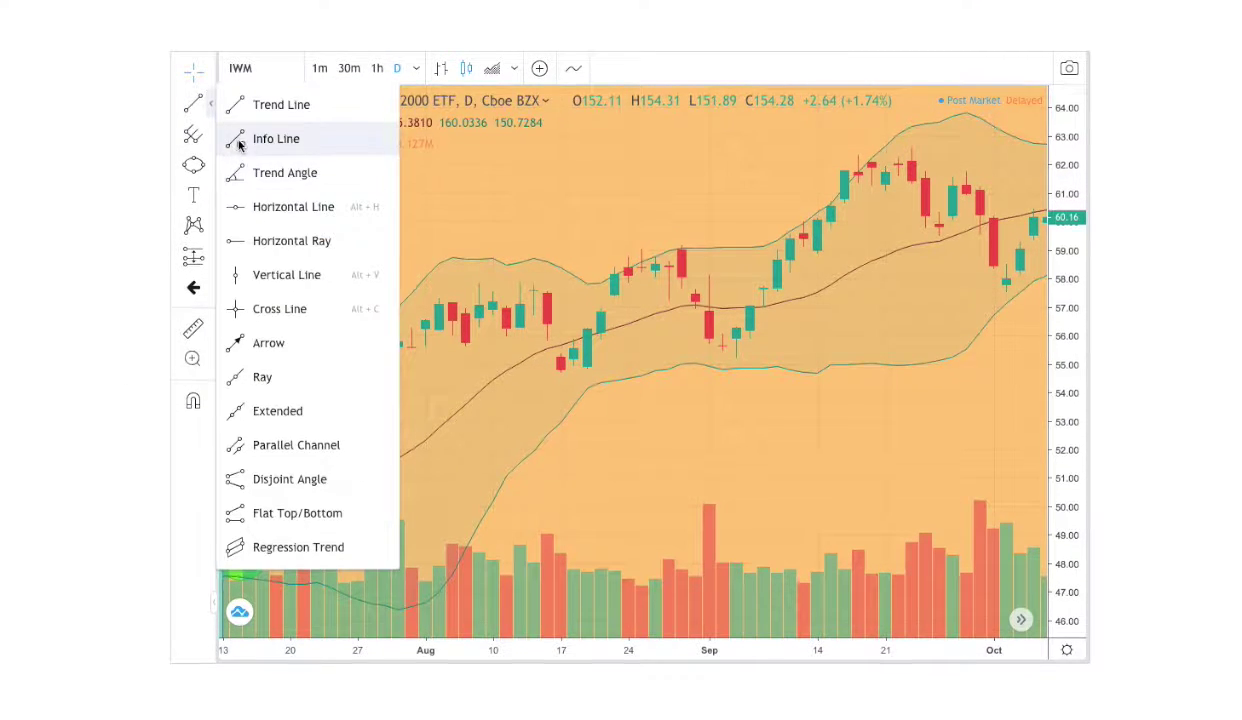
Step: Draw a parallel channel from the 14 Jul low to 29 Sep, wide enough to enclose the candles
{"action": "left_click", "coordinate": [260, 440]}
{"action": "left_click", "coordinate": [238, 518]}
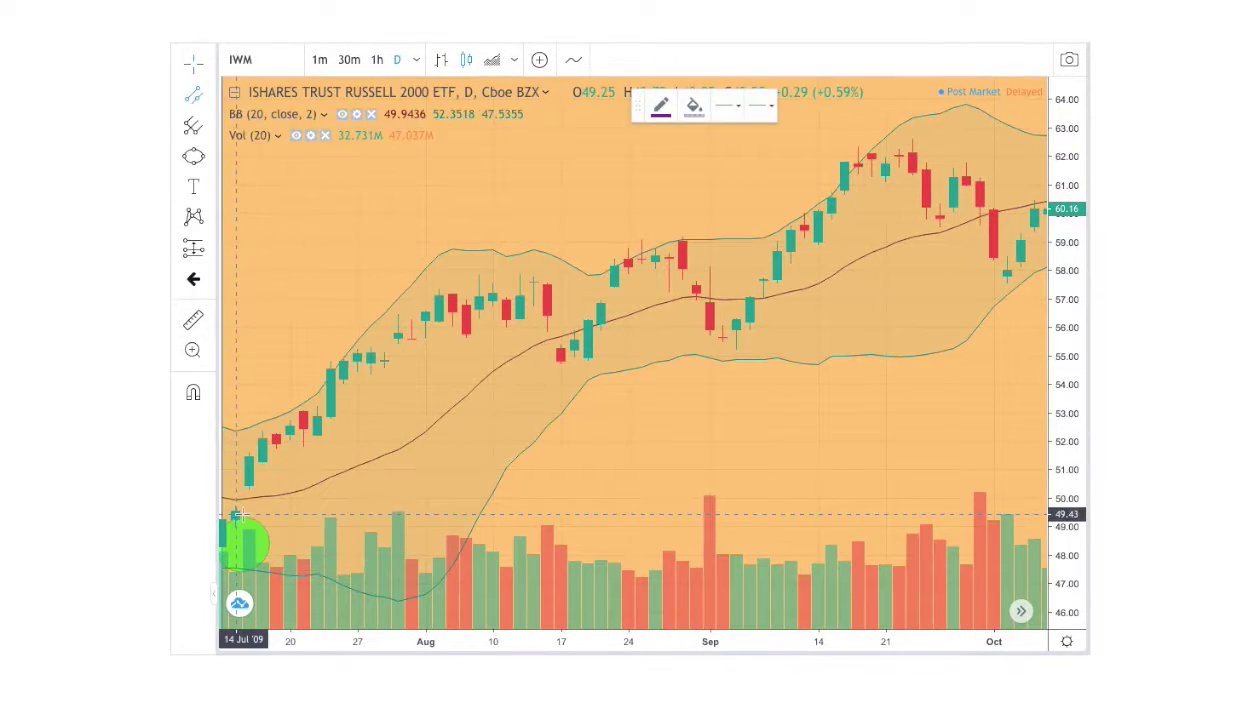
{"action": "mouse_move", "coordinate": [236, 515]}
{"action": "left_mouse_down"}
{"action": "mouse_move", "coordinate": [563, 350]}
{"action": "mouse_move", "coordinate": [887, 265]}
{"action": "mouse_move", "coordinate": [915, 230]}
{"action": "mouse_move", "coordinate": [962, 220]}
{"action": "left_mouse_up"}
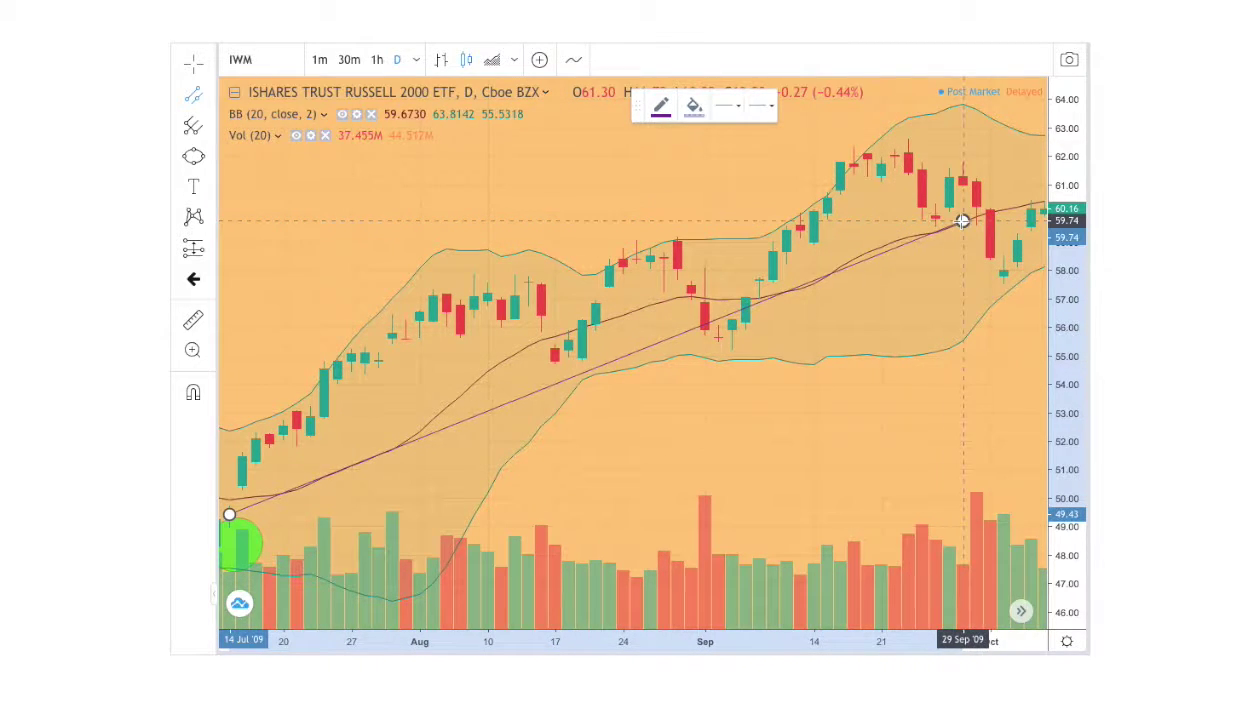
{"action": "left_click", "coordinate": [885, 155]}
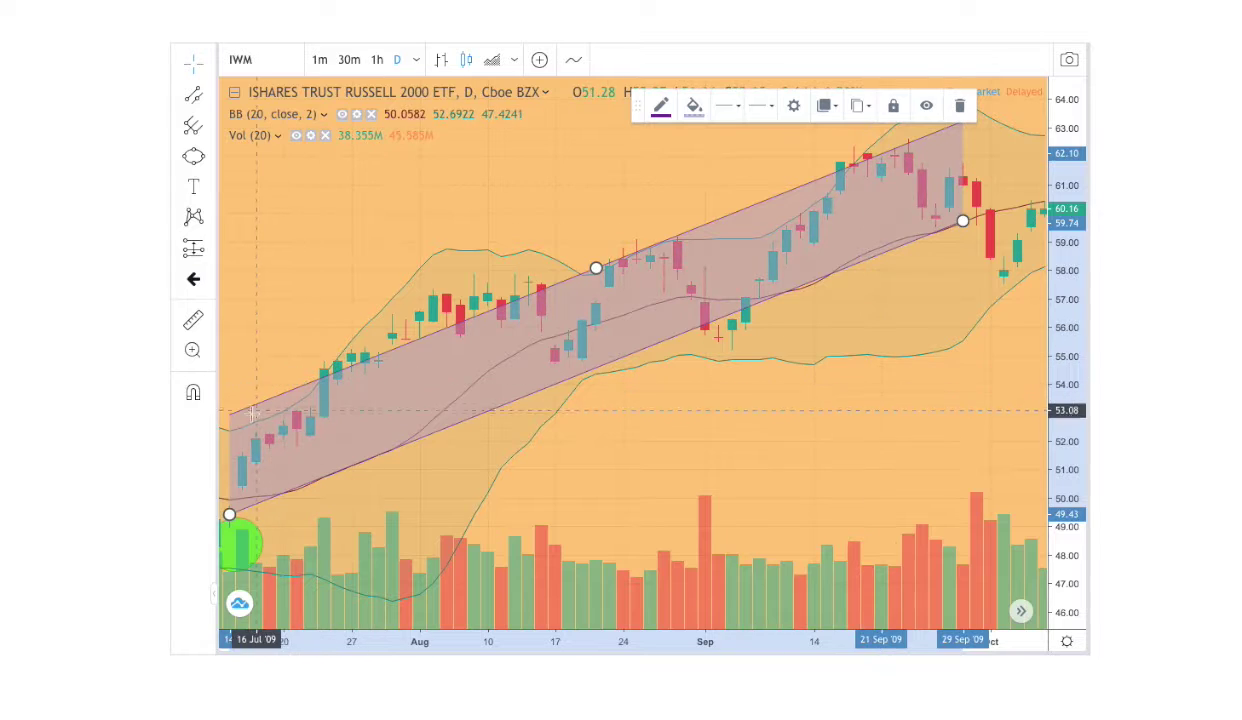
{"action": "scroll", "coordinate": [93, 390], "scroll_direction": "up", "scroll_amount": 1}
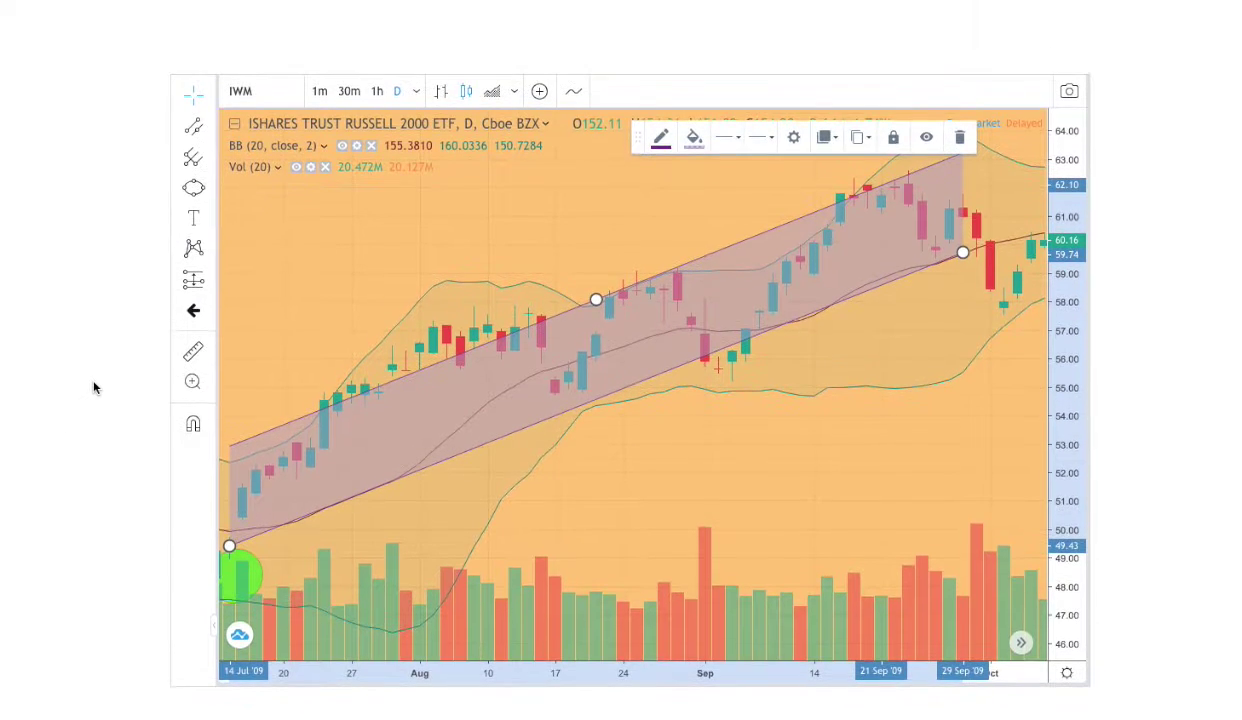
{"action": "scroll", "coordinate": [96, 384], "scroll_direction": "up", "scroll_amount": 4}
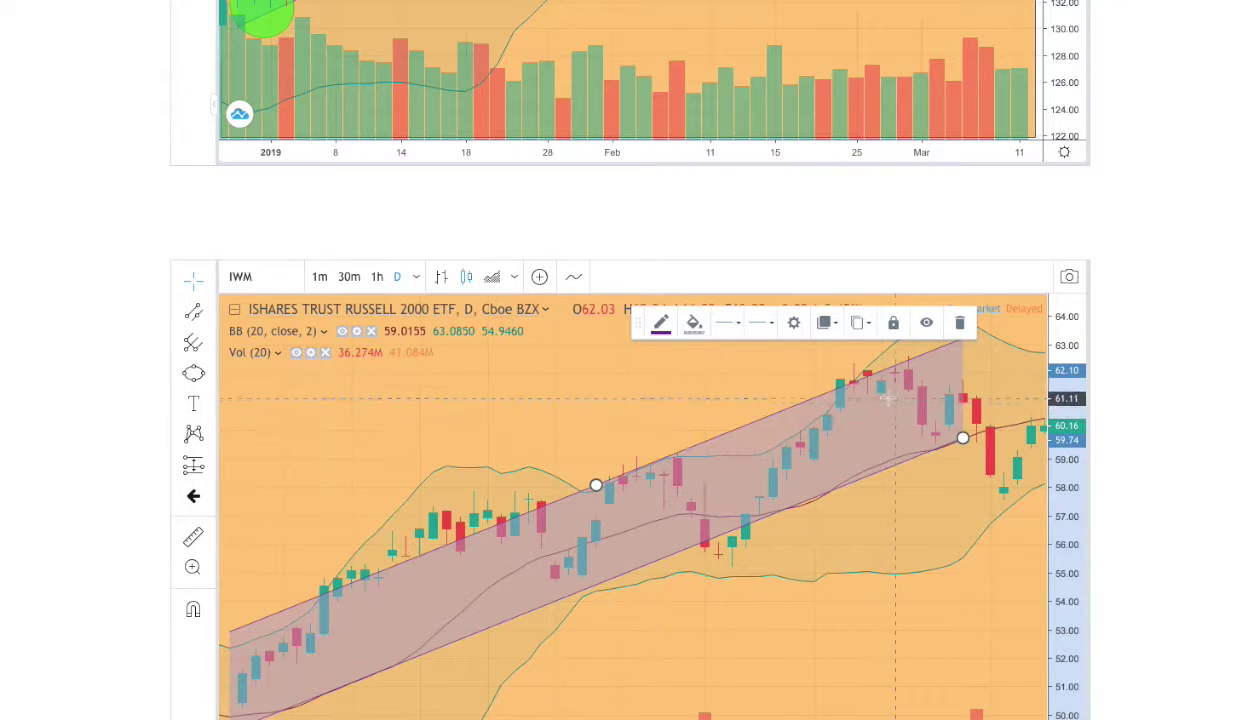
{"action": "scroll", "coordinate": [107, 368], "scroll_direction": "up", "scroll_amount": 8}
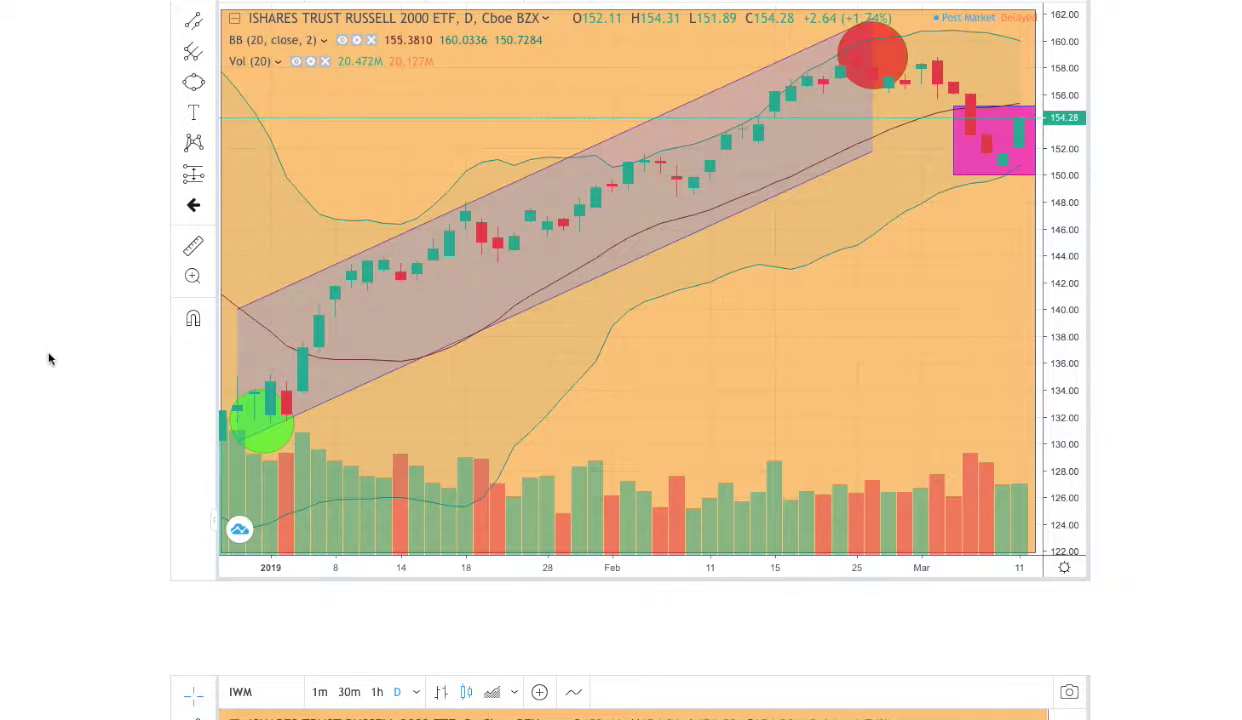
{"action": "scroll", "coordinate": [85, 405], "scroll_direction": "down", "scroll_amount": 10}
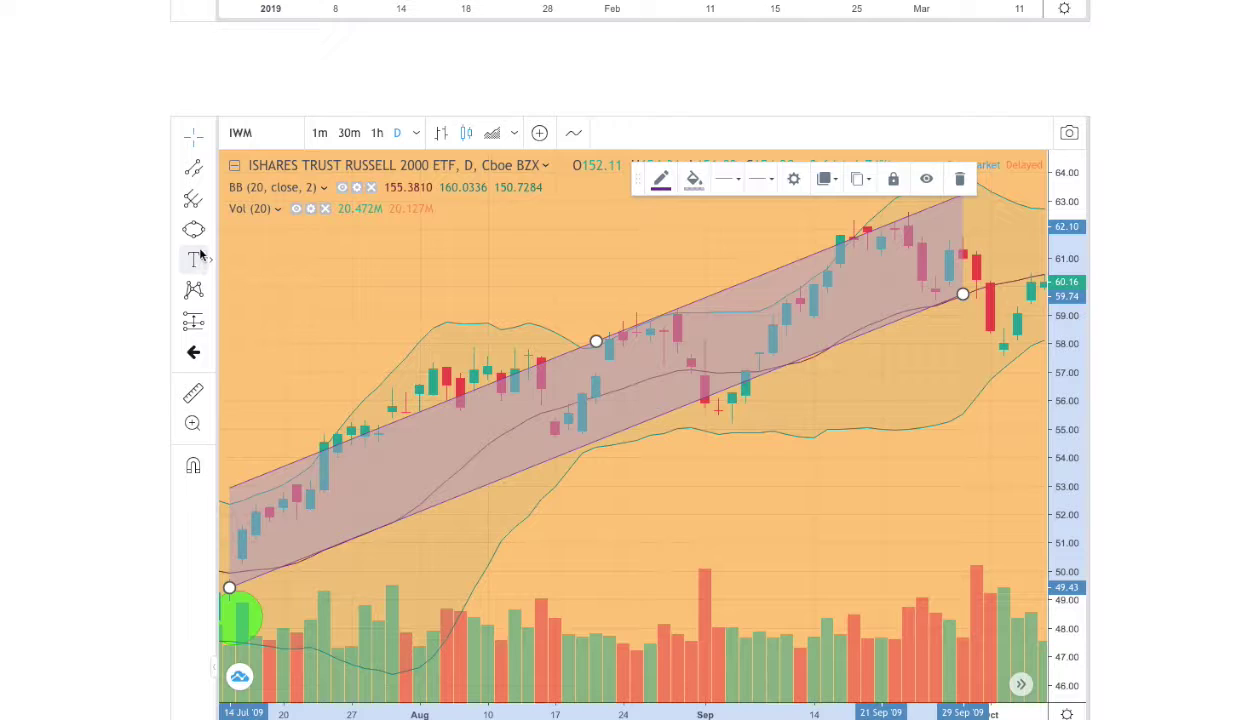
Step: Draw an ellipse over the mid-September 2009 peak at the channel top and fill it red
{"action": "left_click", "coordinate": [210, 230]}
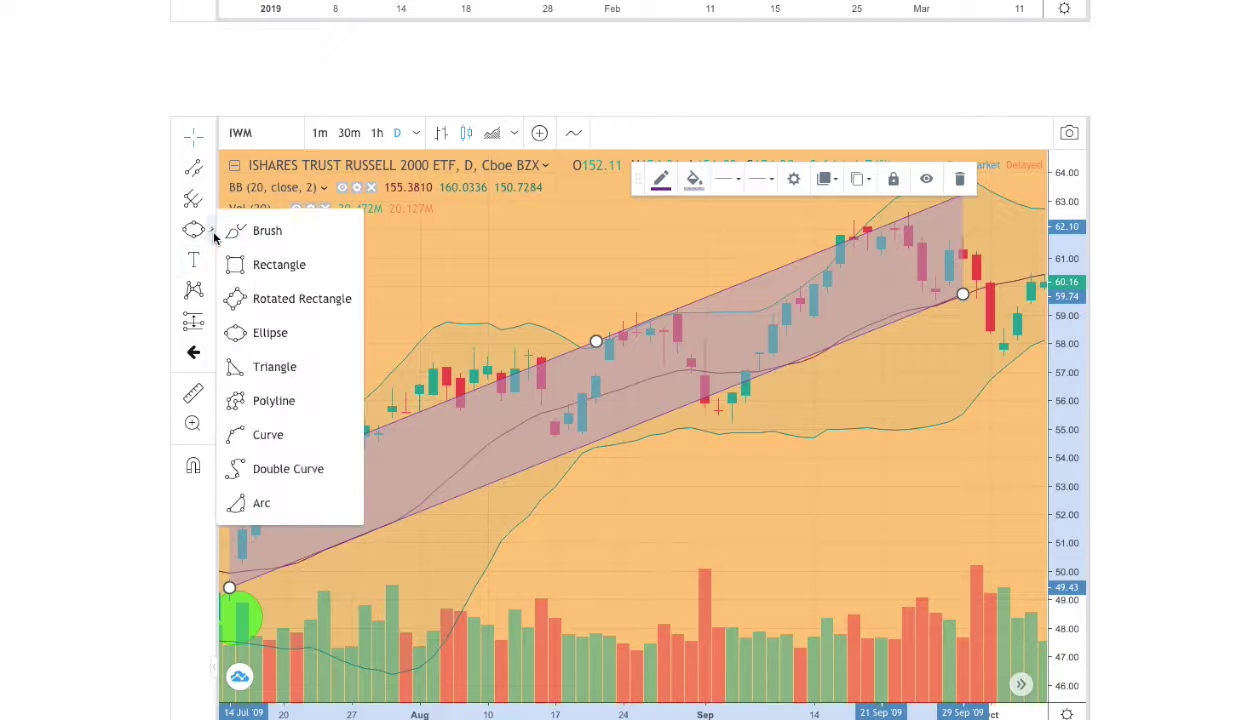
{"action": "left_click", "coordinate": [238, 332]}
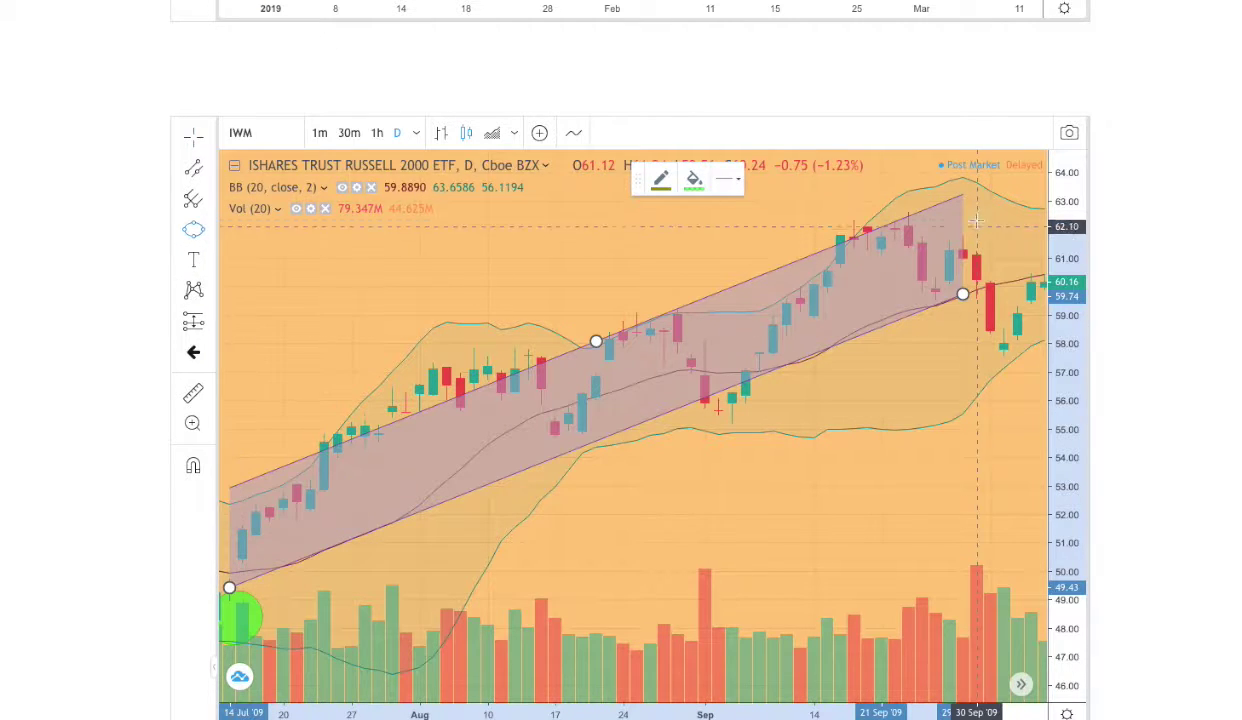
{"action": "left_click", "coordinate": [907, 237]}
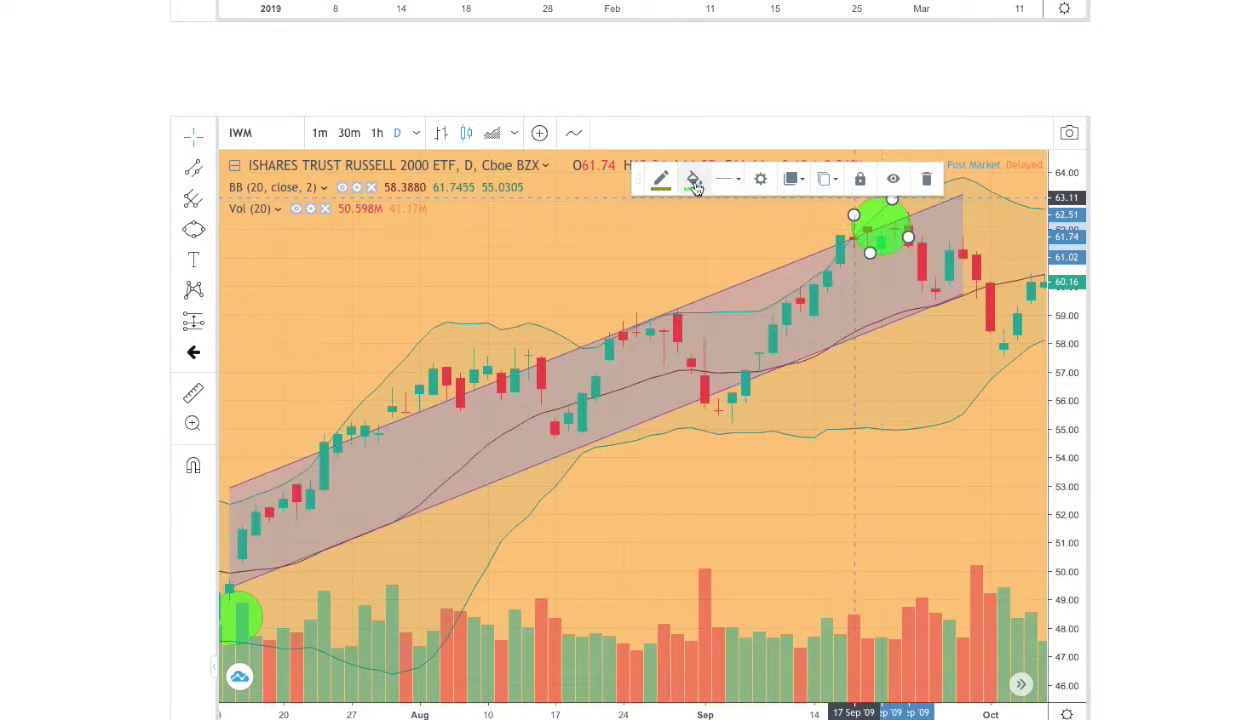
{"action": "left_click", "coordinate": [694, 180]}
{"action": "left_click", "coordinate": [706, 232]}
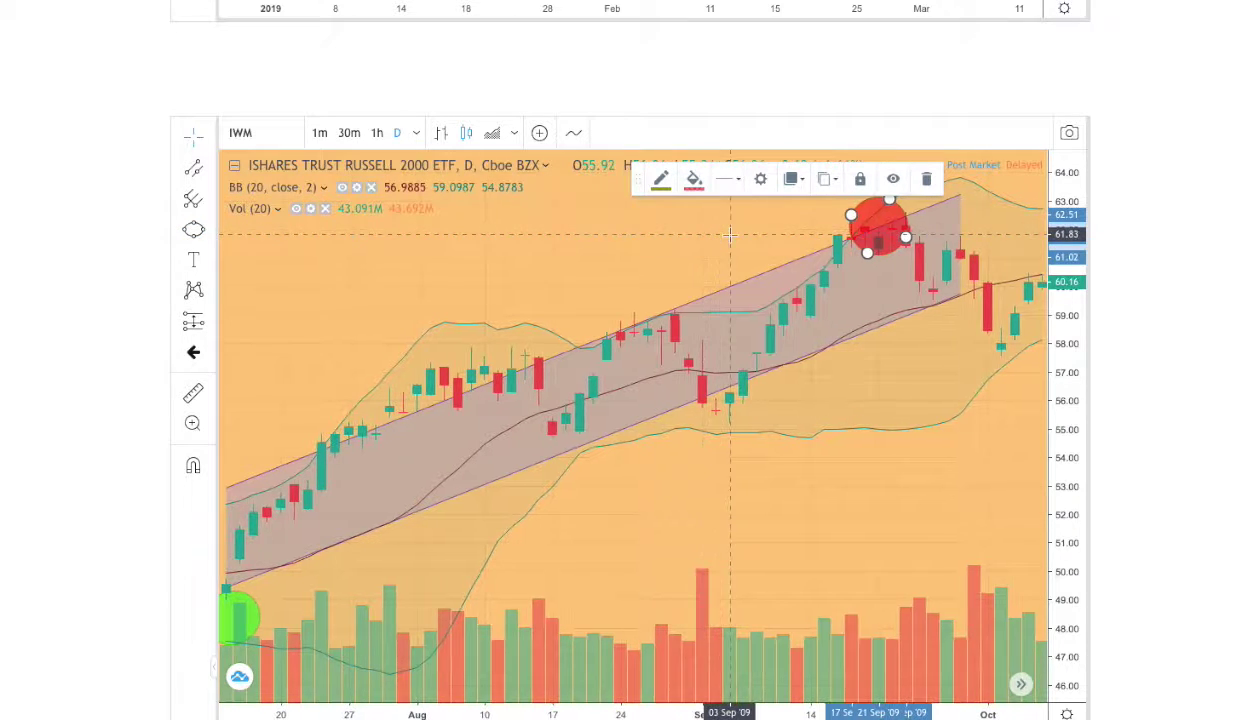
{"action": "left_click", "coordinate": [209, 230]}
{"action": "left_click", "coordinate": [238, 272]}
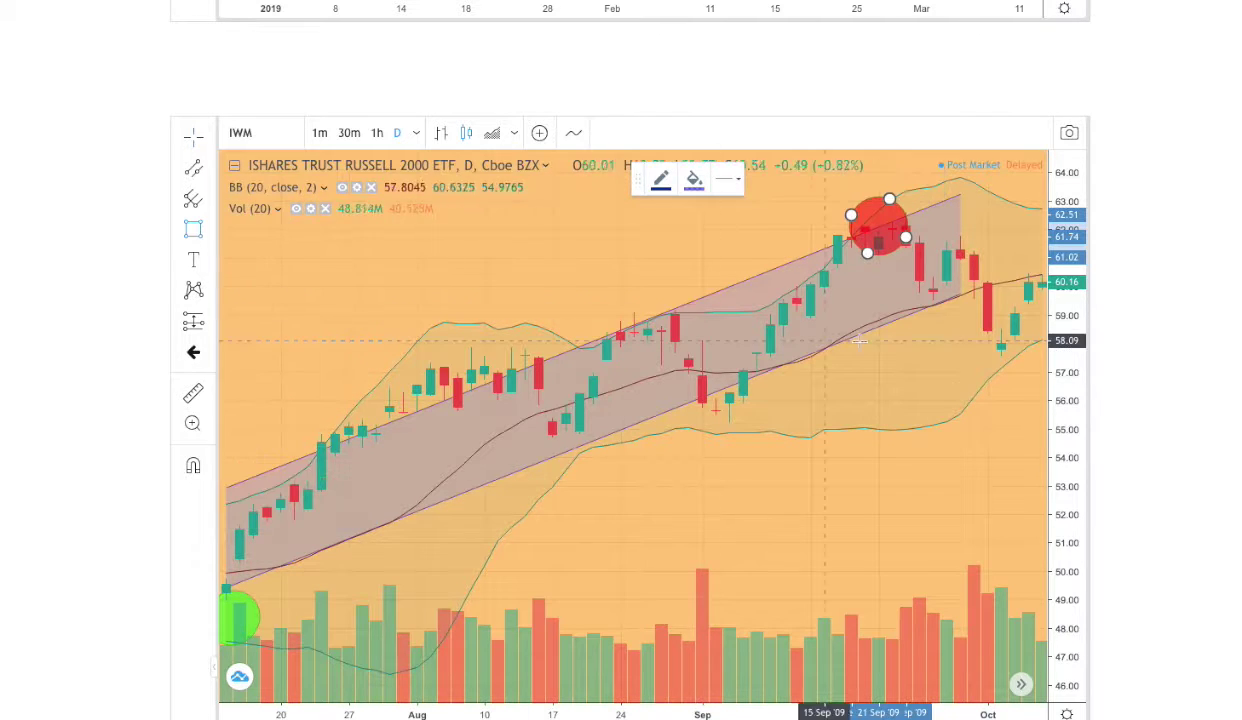
Step: Draw a box around the late-September to early-October drop and fill it magenta
{"action": "left_click_drag", "start_coordinate": [975, 288], "coordinate": [1043, 357]}
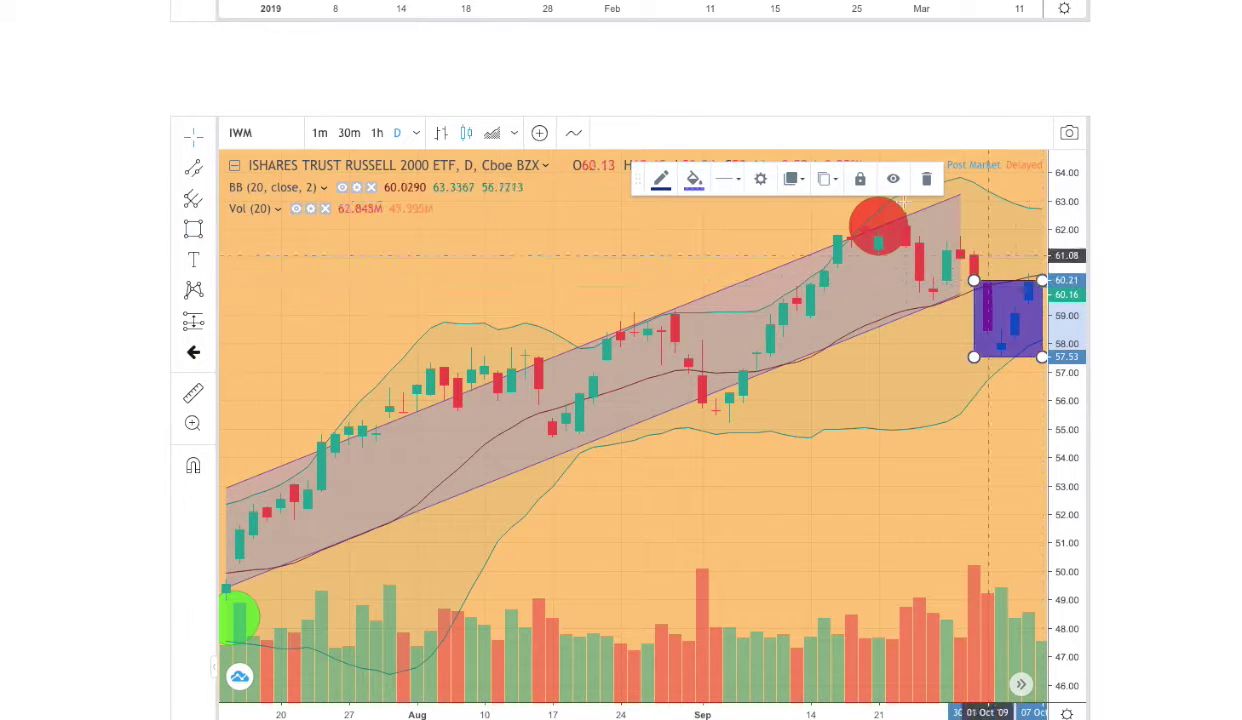
{"action": "left_click", "coordinate": [694, 179]}
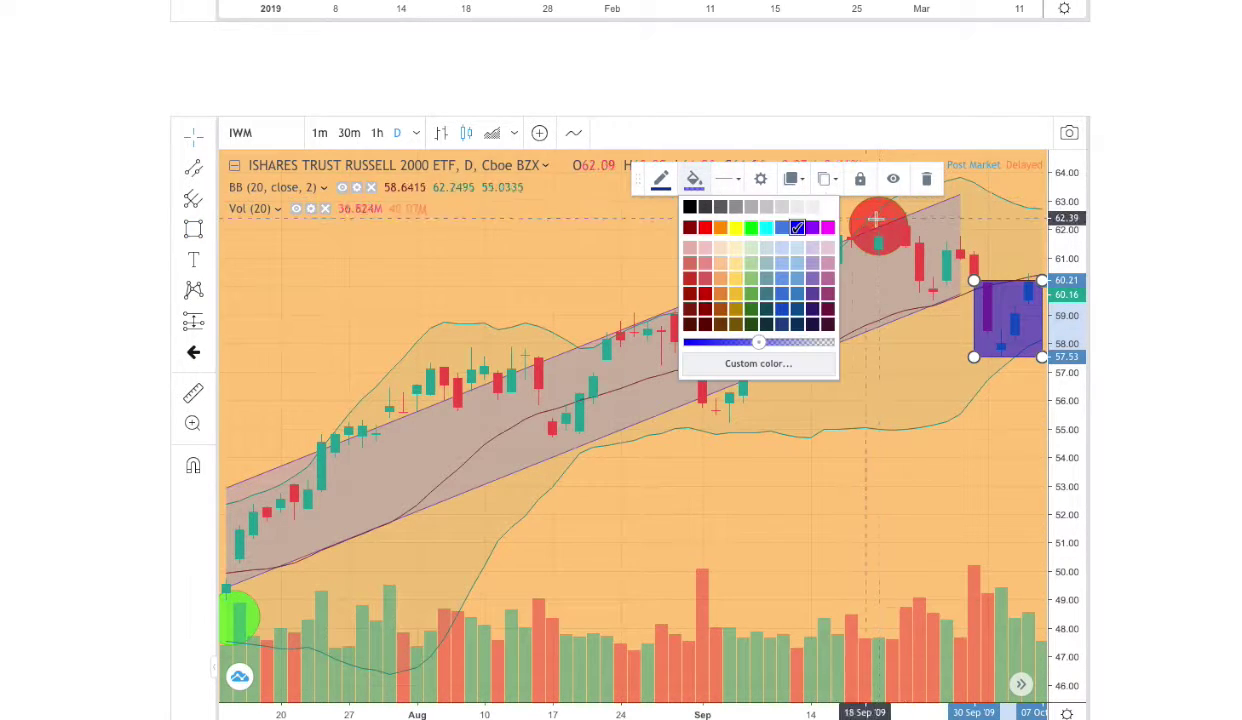
{"action": "left_click", "coordinate": [820, 231]}
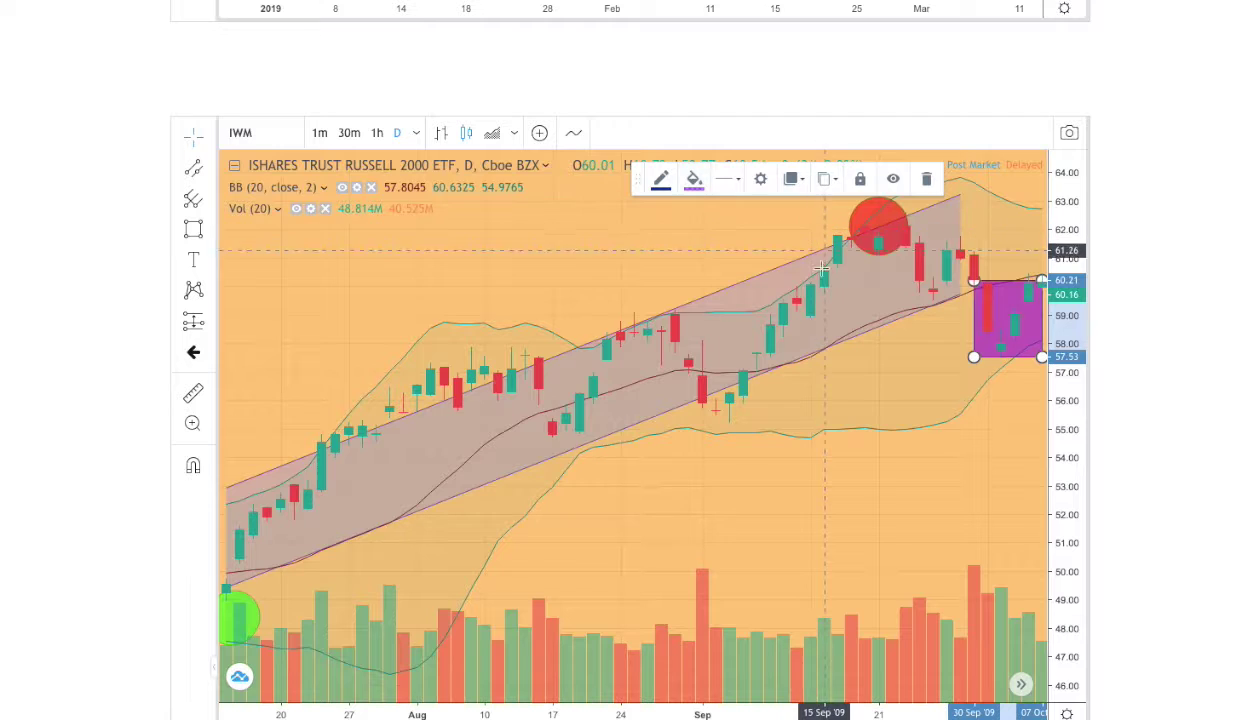
{"action": "left_click", "coordinate": [855, 425]}
{"action": "scroll", "coordinate": [113, 286], "scroll_direction": "up", "scroll_amount": 2}
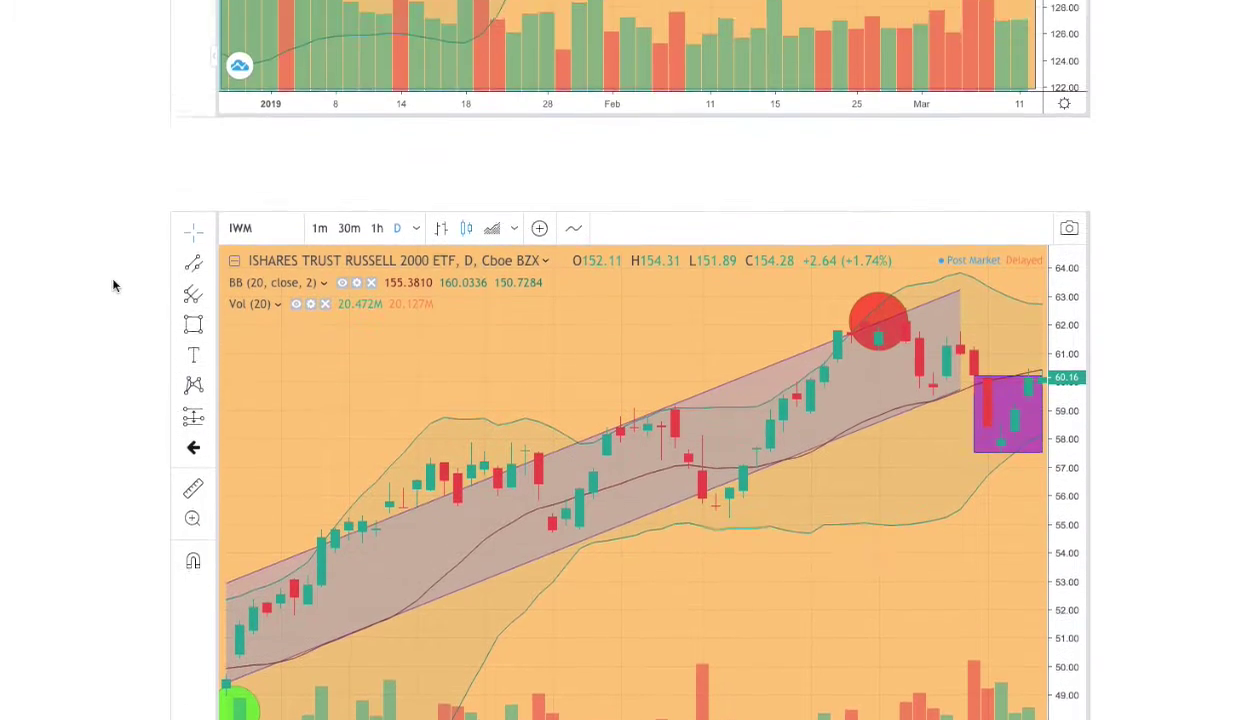
Step: Scroll between the marked 2019 and 2009 IWM charts, then down to the empty Projection Model (3 Month) chart
{"action": "scroll", "coordinate": [111, 290], "scroll_direction": "up", "scroll_amount": 5}
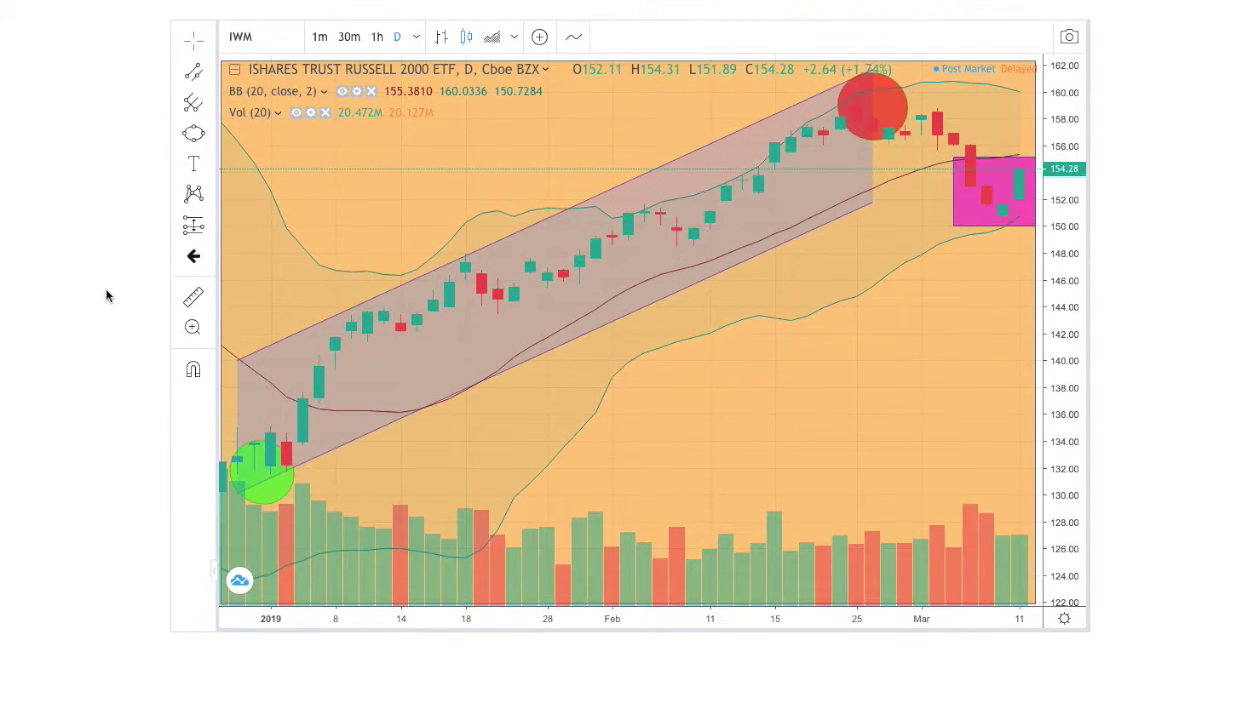
{"action": "scroll", "coordinate": [78, 313], "scroll_direction": "up", "scroll_amount": 1}
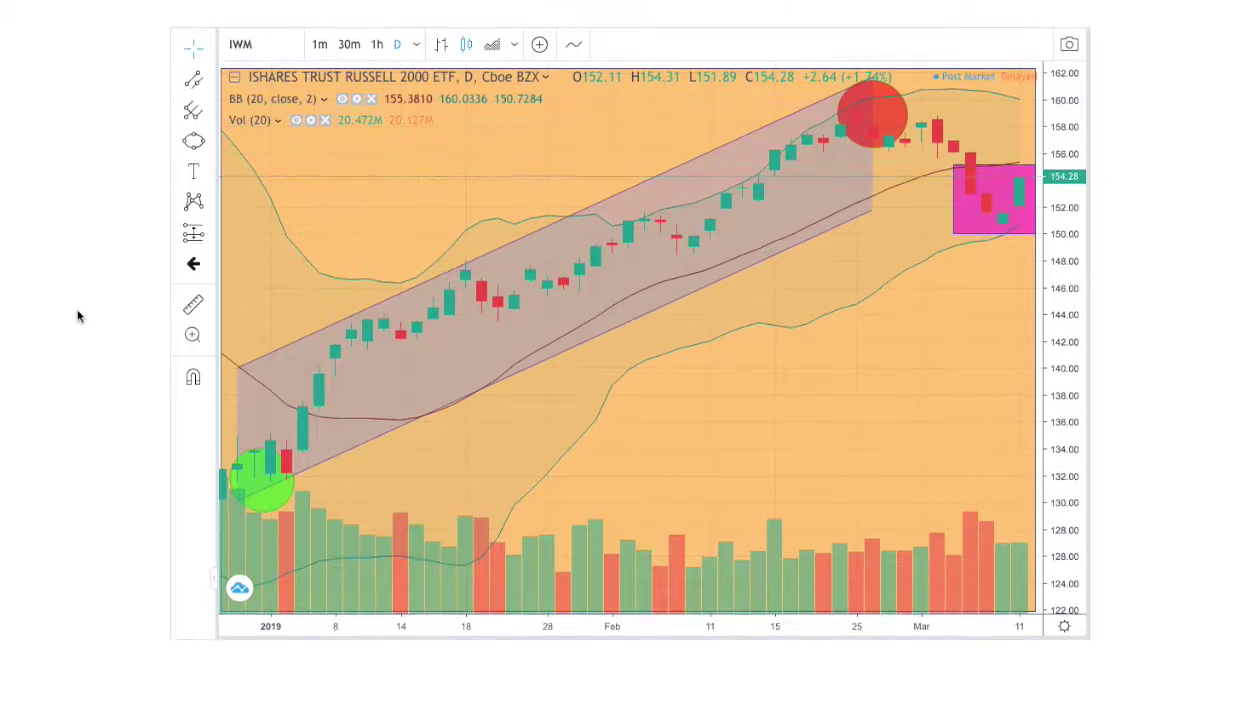
{"action": "scroll", "coordinate": [67, 316], "scroll_direction": "down", "scroll_amount": 5}
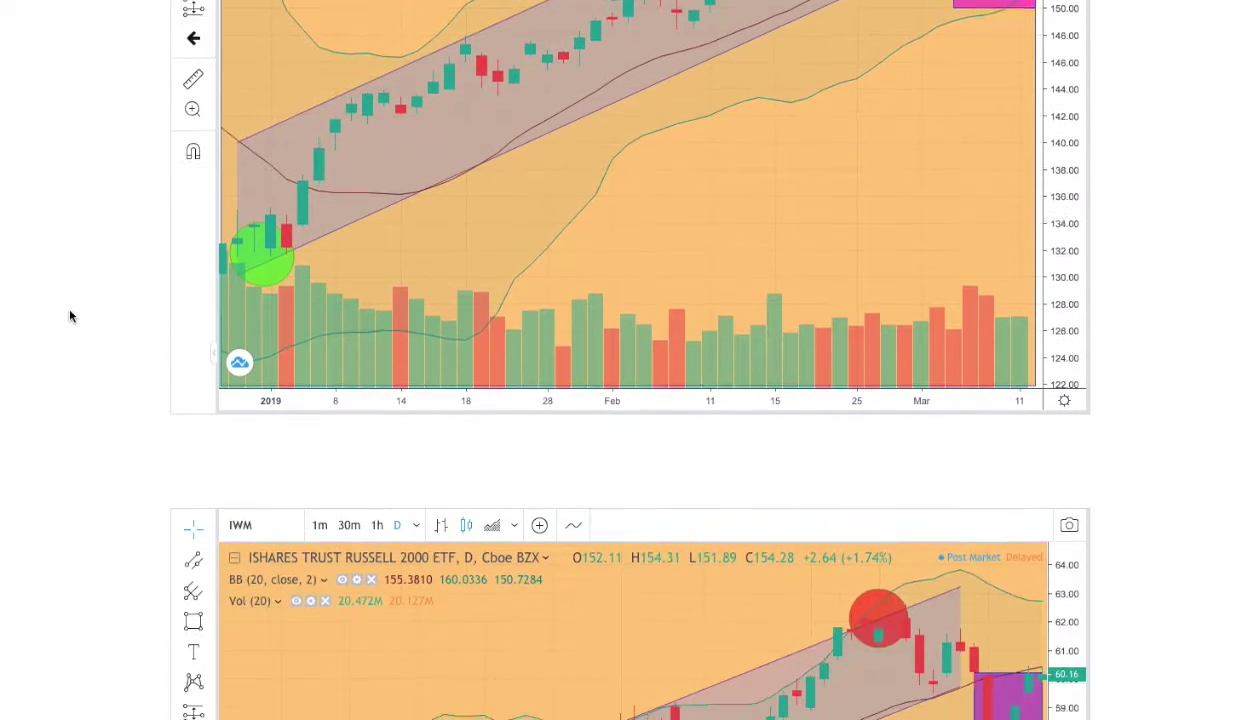
{"action": "scroll", "coordinate": [75, 321], "scroll_direction": "down", "scroll_amount": 3}
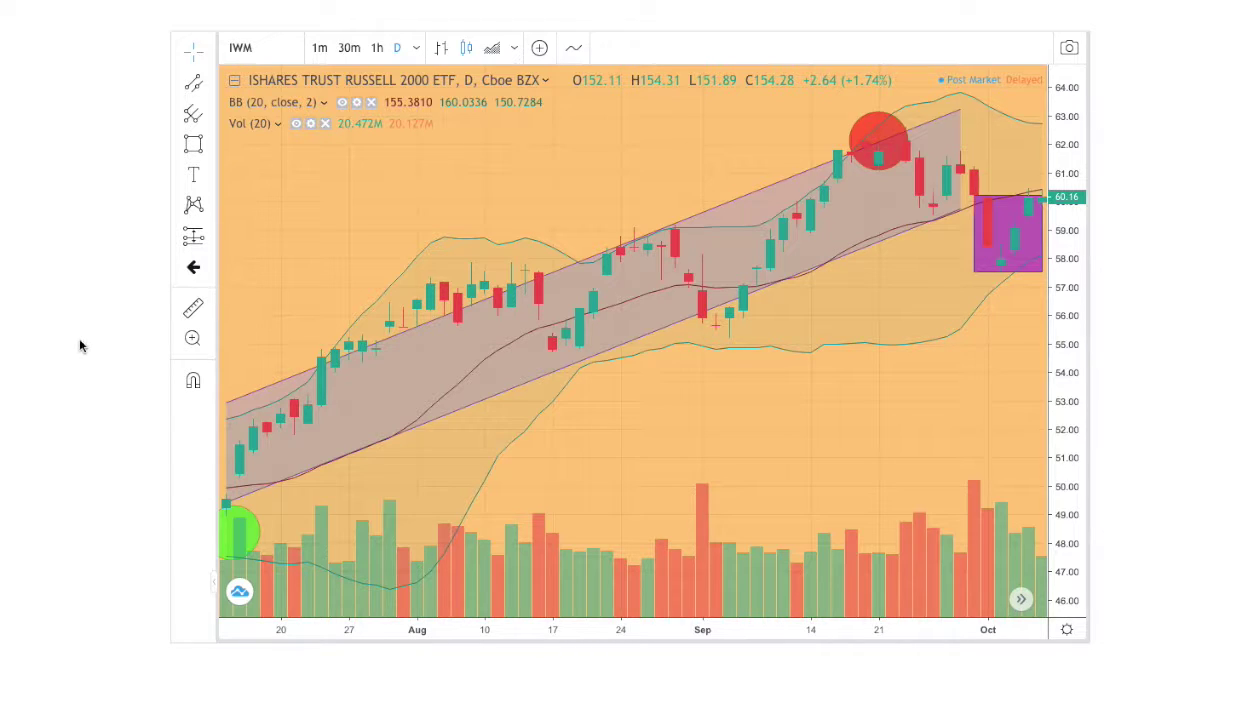
{"action": "scroll", "coordinate": [81, 348], "scroll_direction": "up", "scroll_amount": 7}
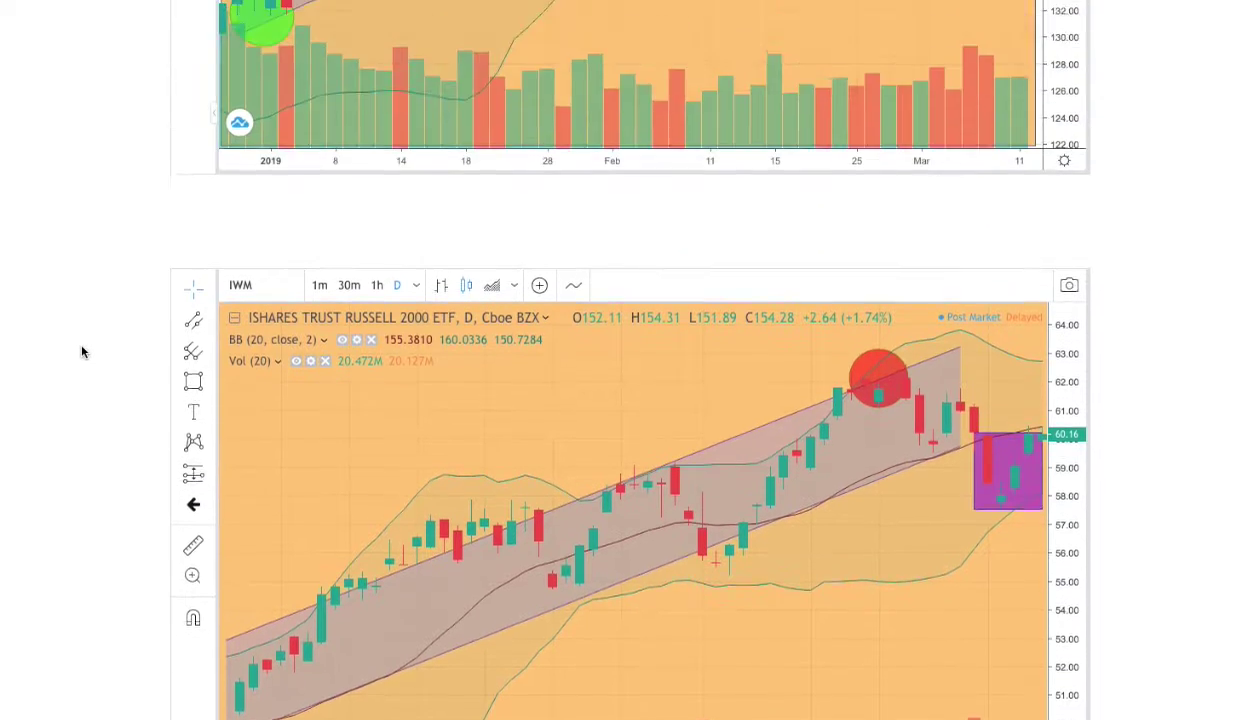
{"action": "scroll", "coordinate": [82, 350], "scroll_direction": "down", "scroll_amount": 7}
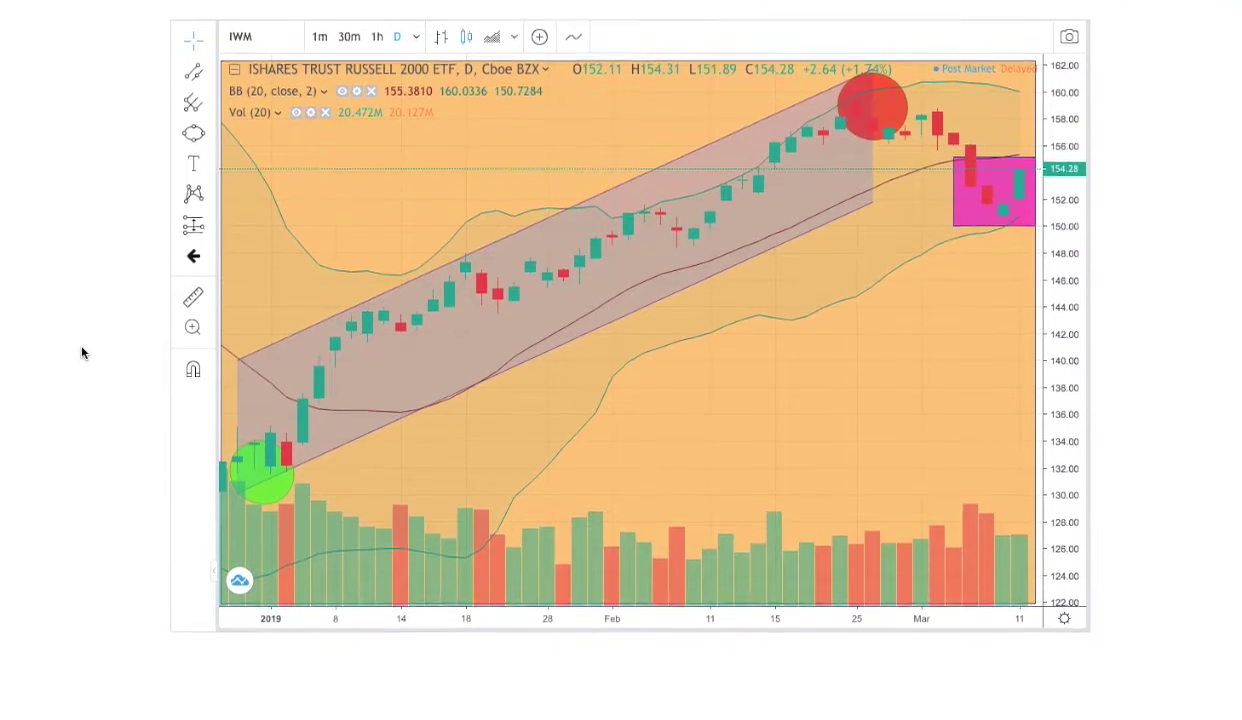
{"action": "scroll", "coordinate": [82, 364], "scroll_direction": "down", "scroll_amount": 6}
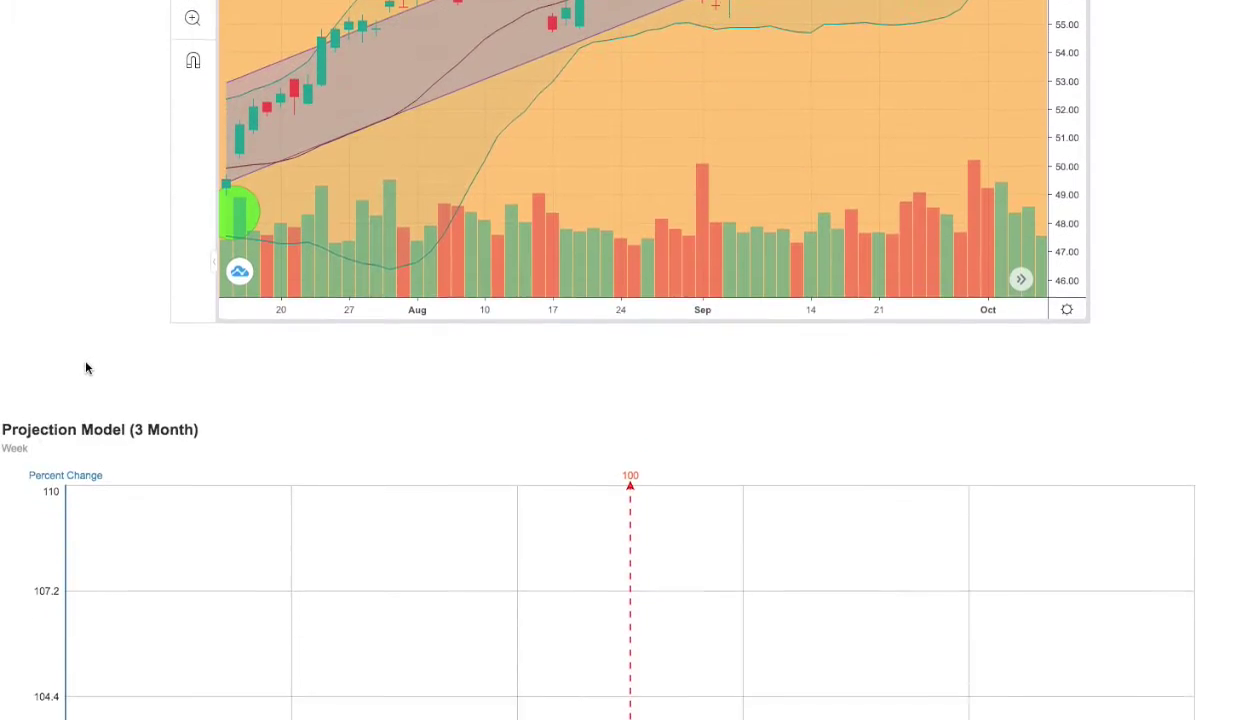
Step: Step the 3 Month Projection Model timeline through weeks 2, 3, 4, 5, 6, 7 and 8
{"action": "scroll", "coordinate": [91, 360], "scroll_direction": "down", "scroll_amount": 2}
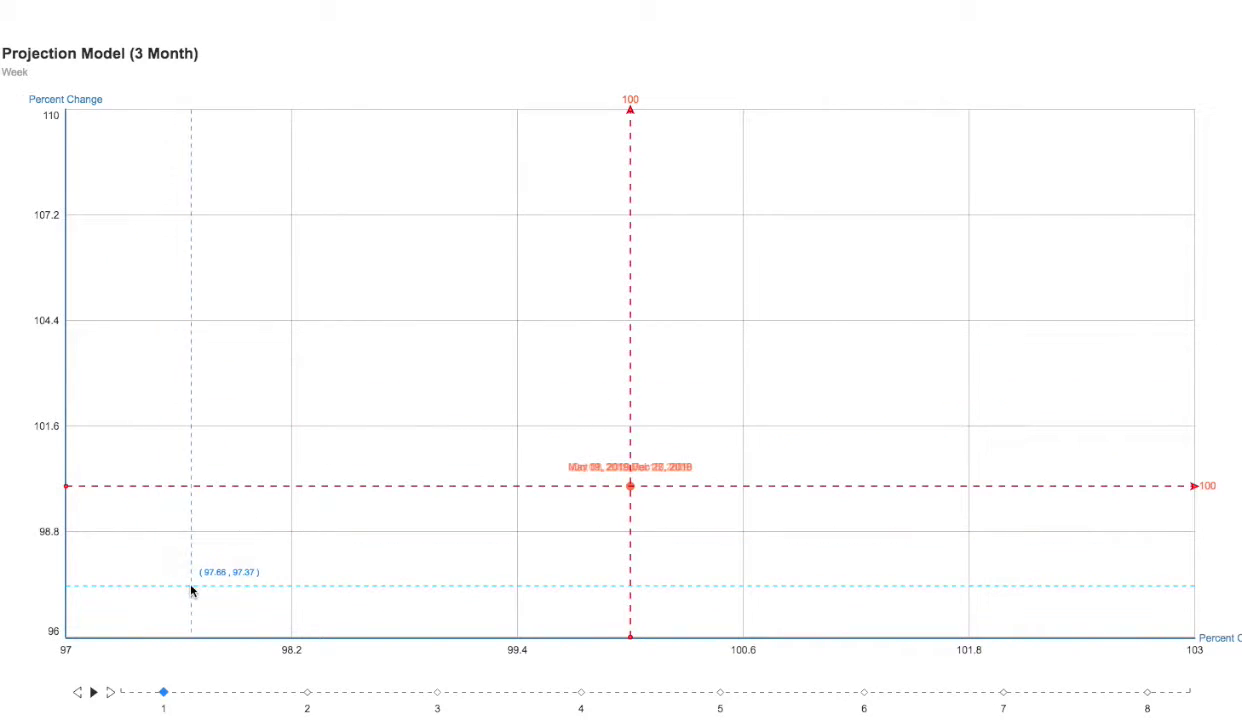
{"action": "scroll", "coordinate": [260, 660], "scroll_direction": "down", "scroll_amount": 1}
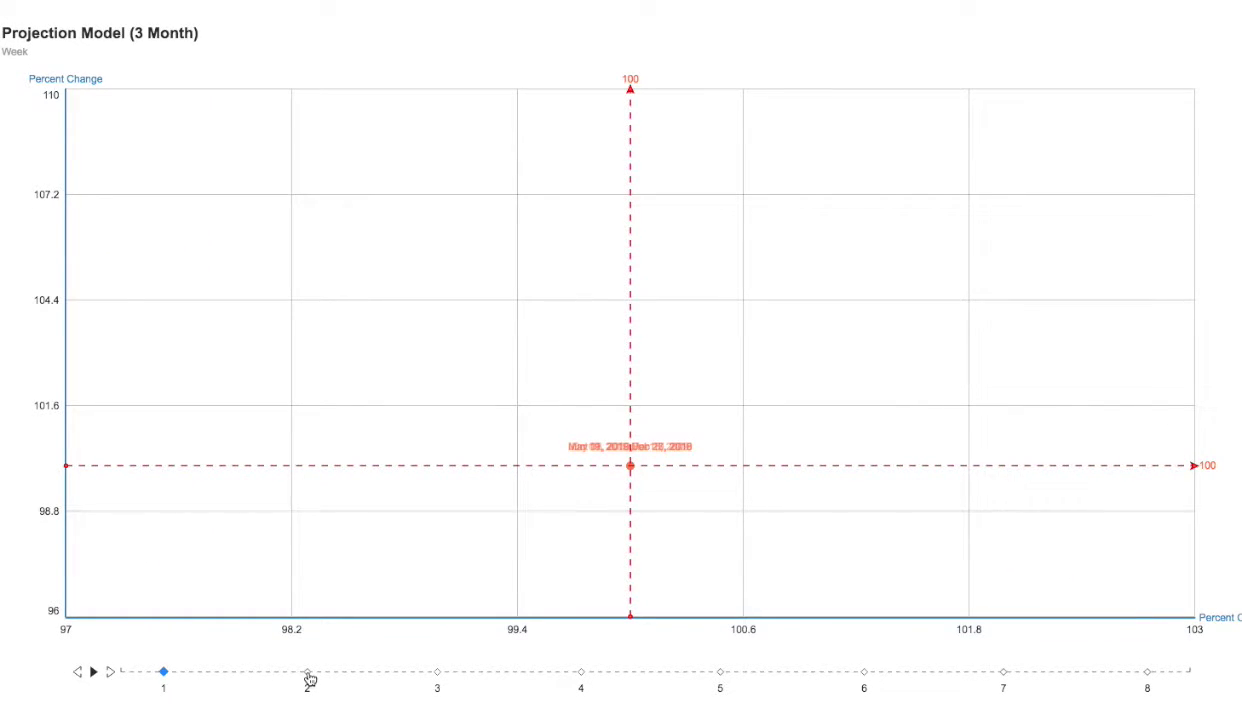
{"action": "left_click", "coordinate": [310, 681]}
{"action": "left_click", "coordinate": [450, 682]}
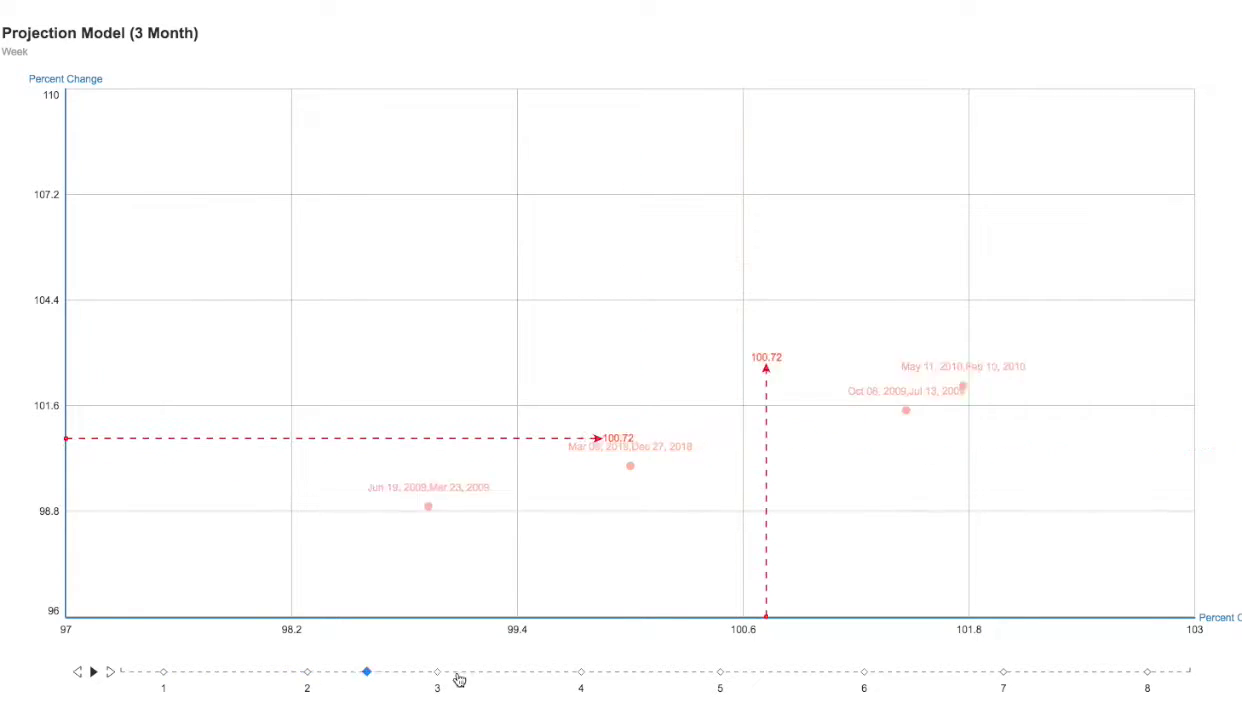
{"action": "left_click", "coordinate": [582, 676]}
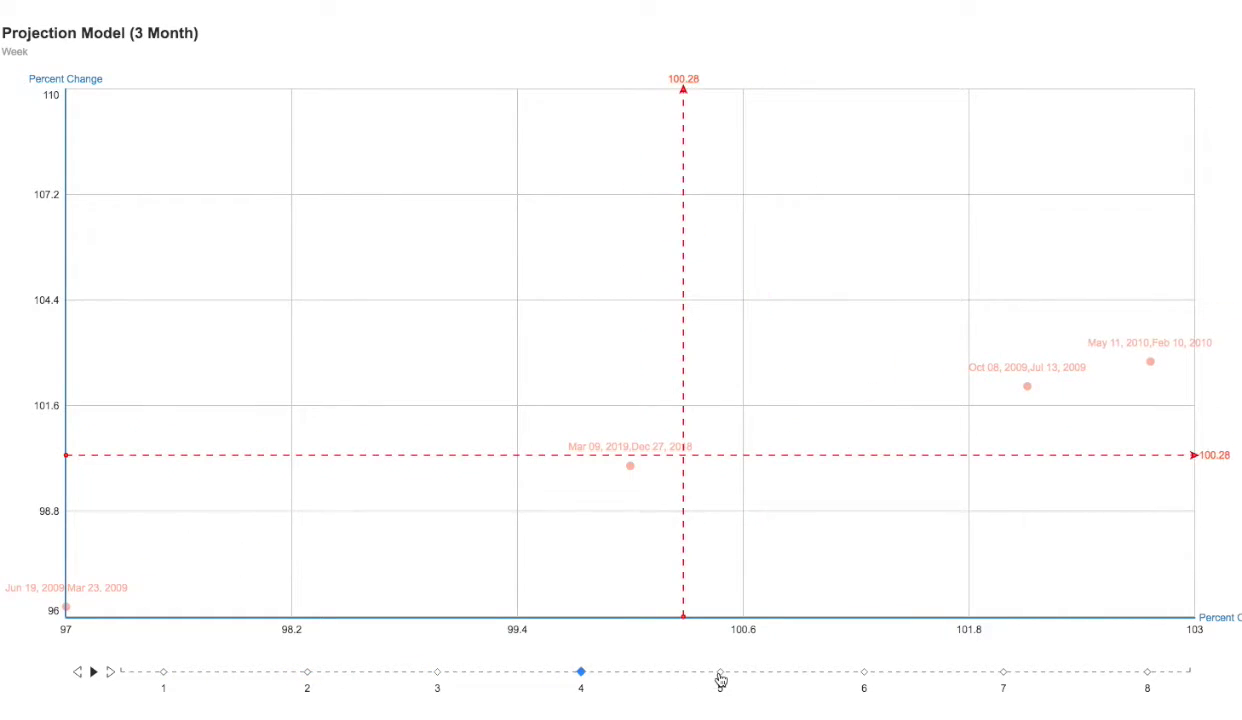
{"action": "left_click", "coordinate": [719, 676]}
{"action": "left_click", "coordinate": [865, 674]}
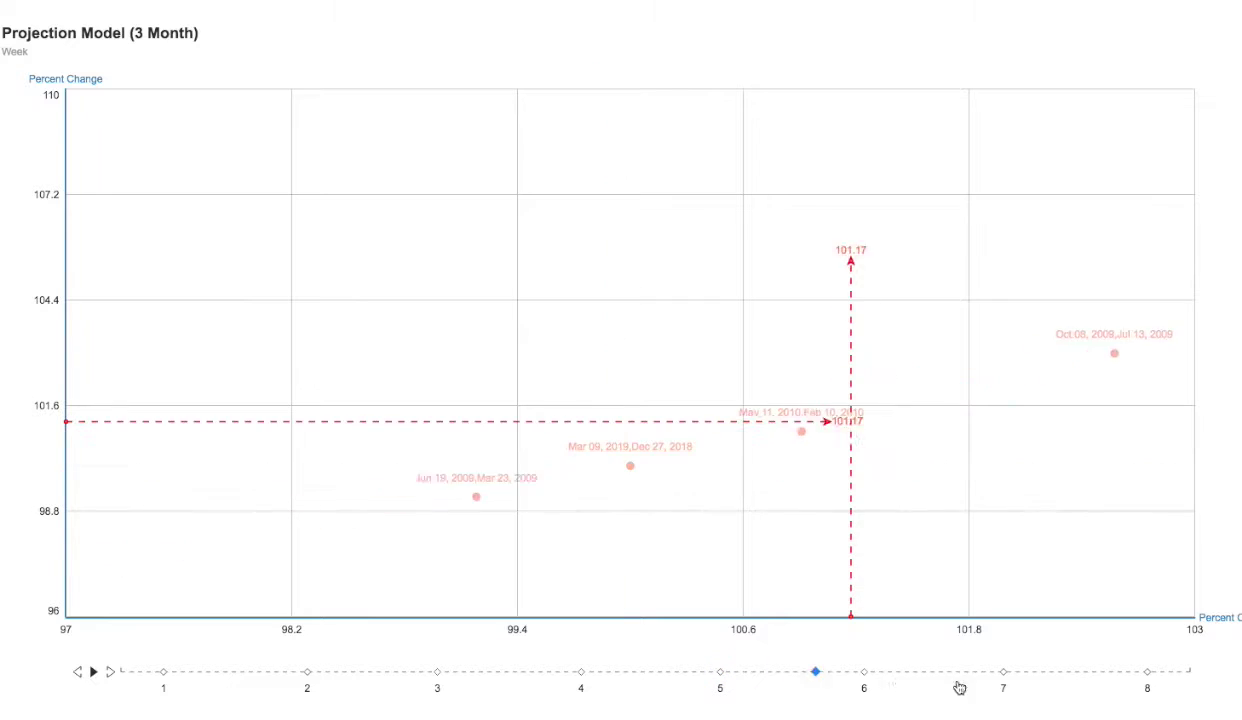
{"action": "left_click", "coordinate": [1028, 686]}
{"action": "left_click", "coordinate": [1143, 672]}
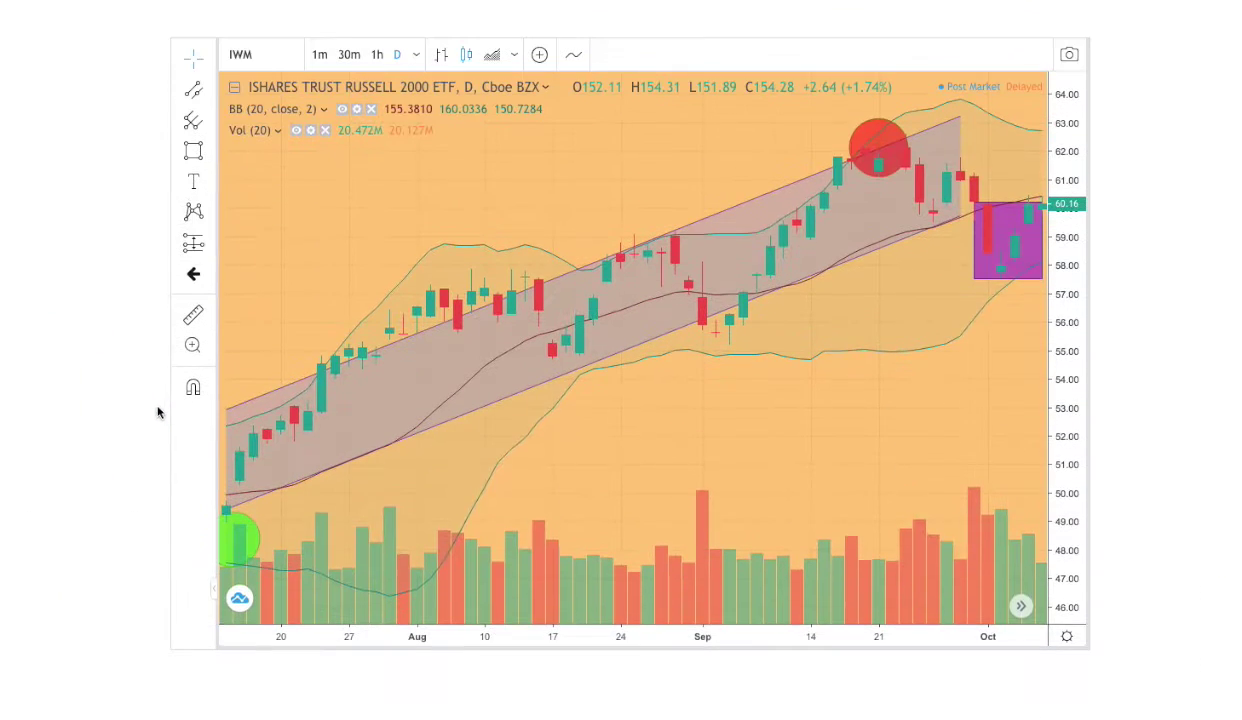
{"action": "scroll", "coordinate": [120, 417], "scroll_direction": "down", "scroll_amount": 3}
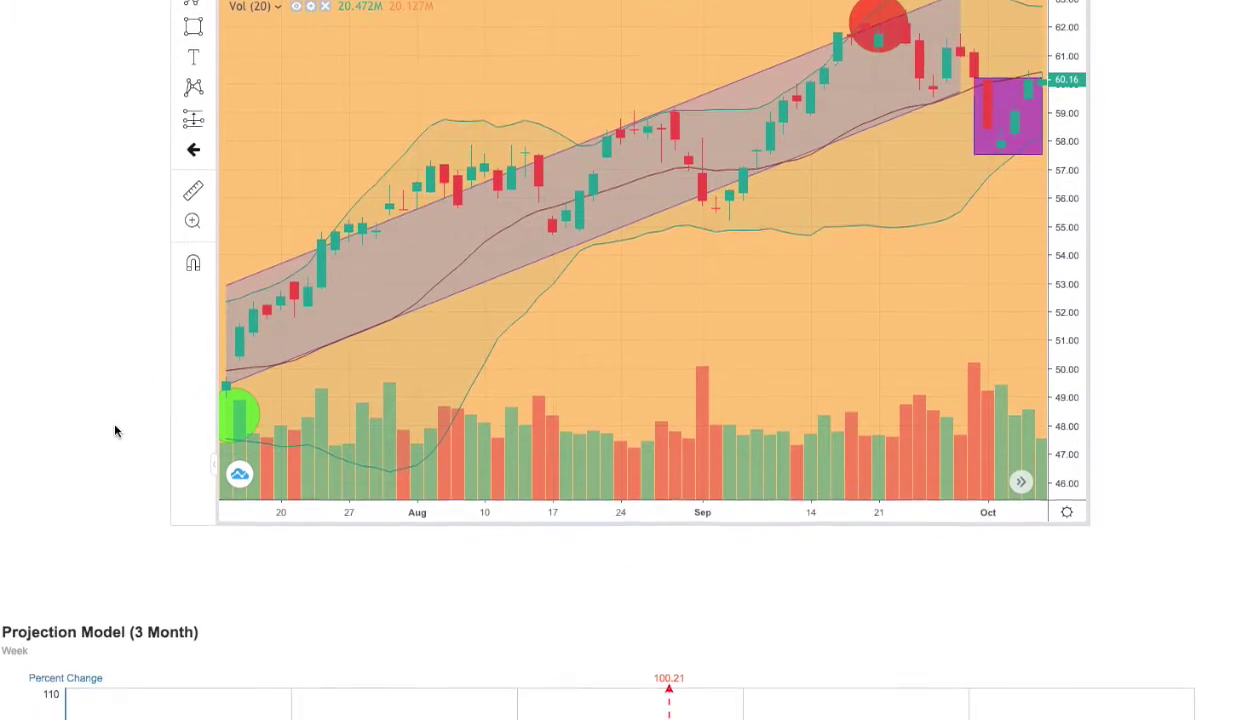
{"action": "scroll", "coordinate": [115, 432], "scroll_direction": "down", "scroll_amount": 5}
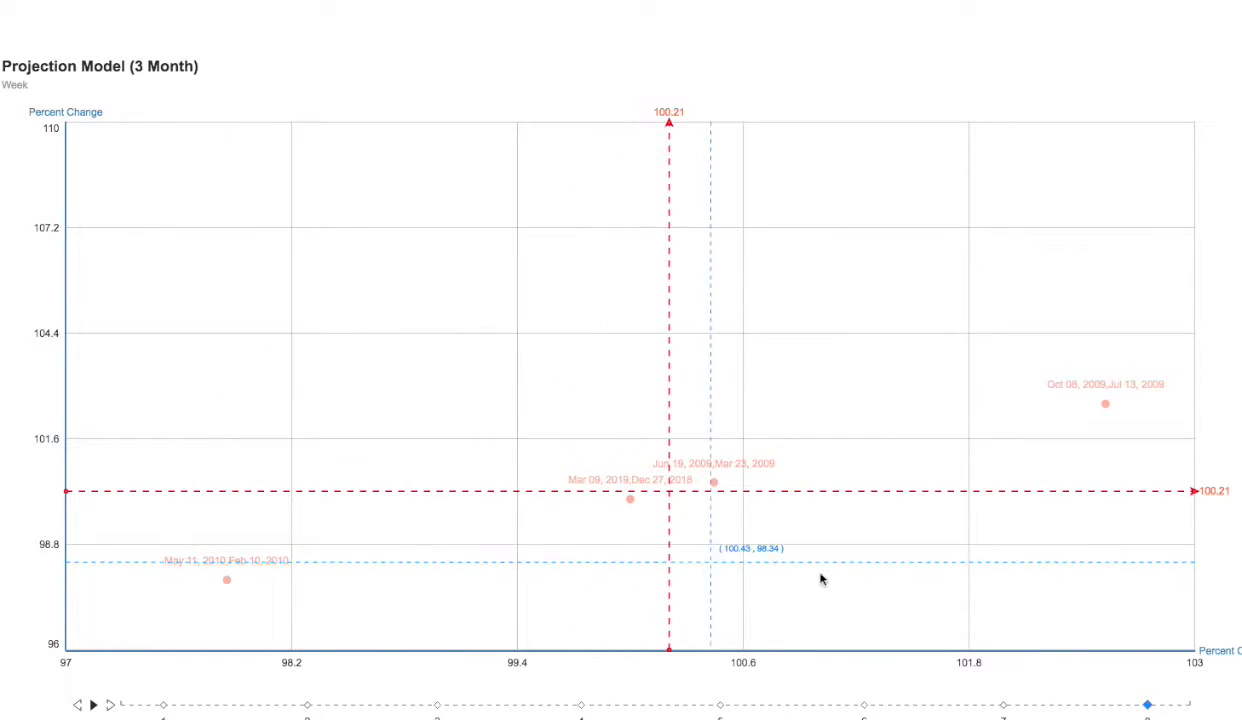
{"action": "mouse_move", "coordinate": [1101, 407]}
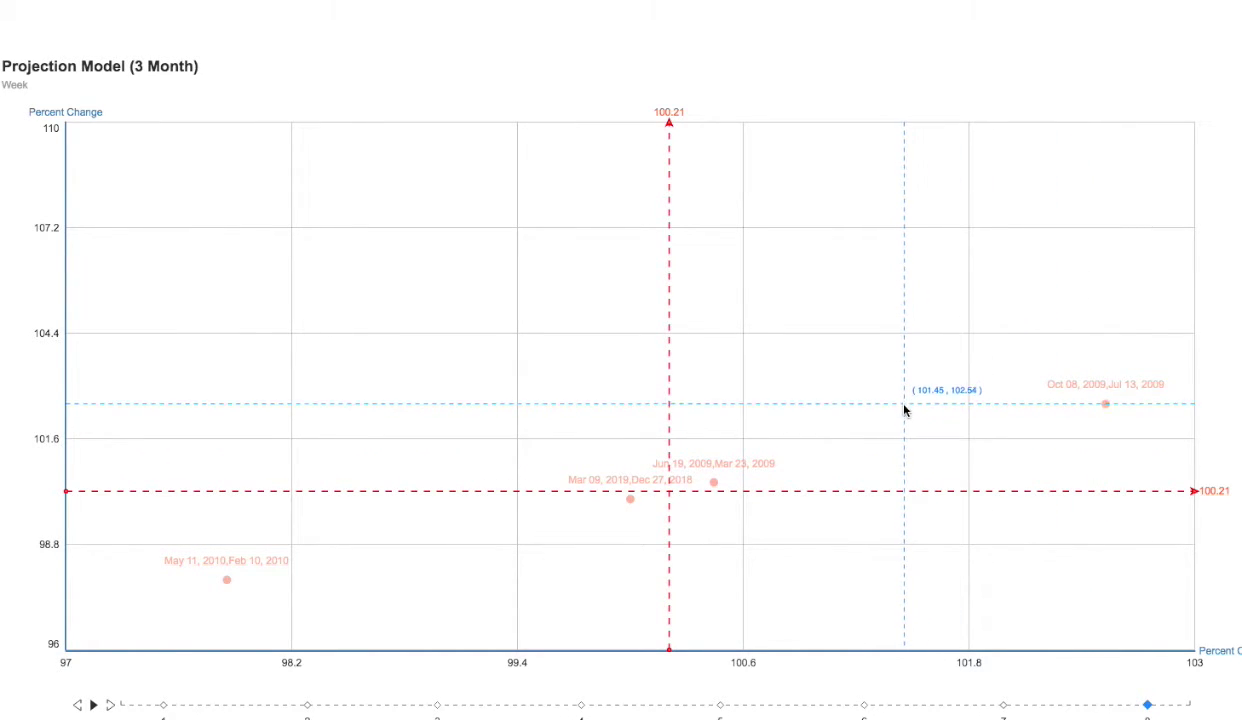
{"action": "scroll", "coordinate": [905, 430], "scroll_direction": "down", "scroll_amount": 1}
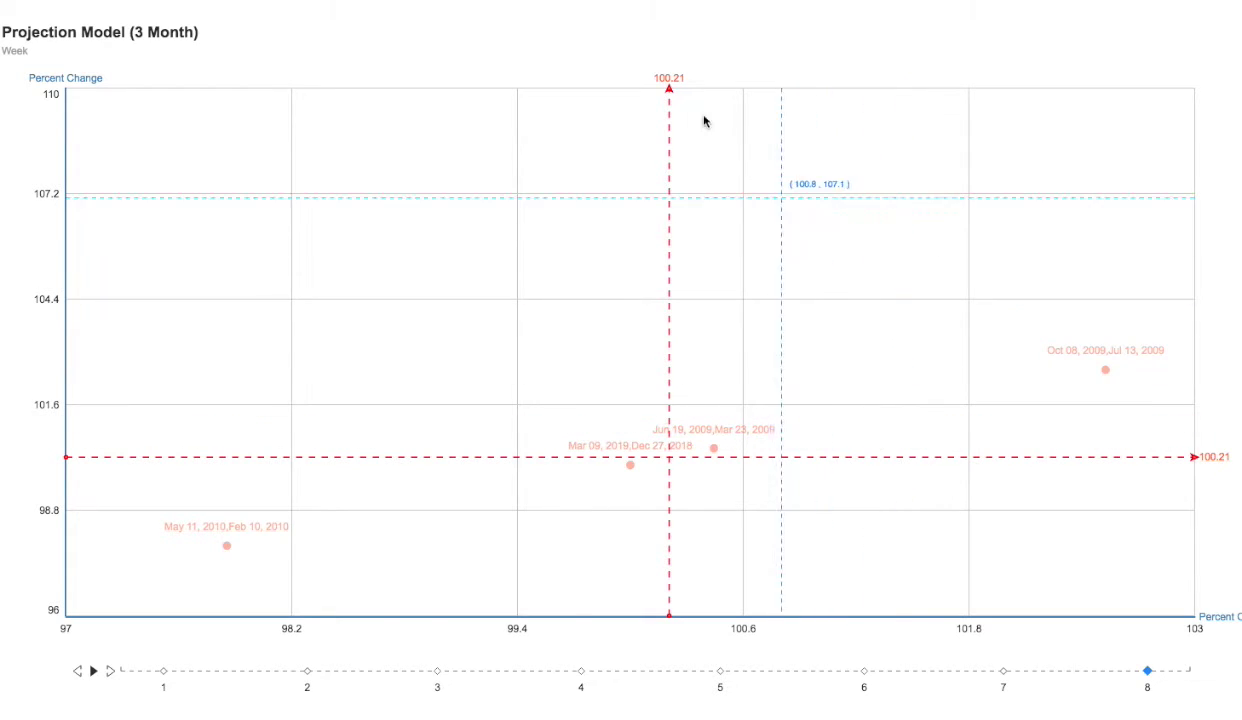